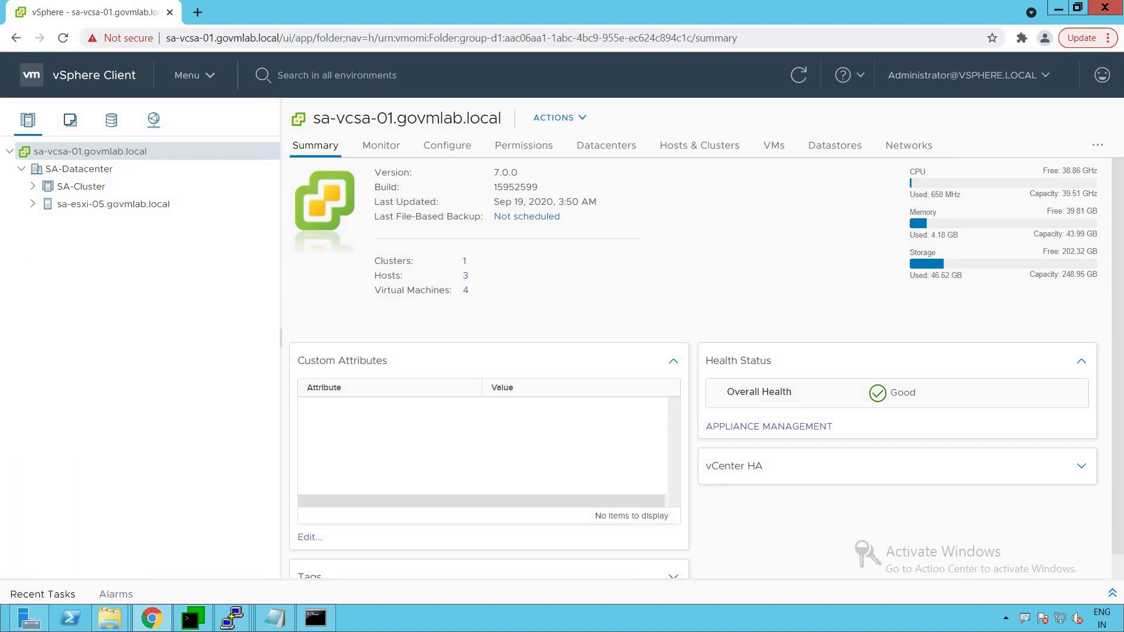
mouse_move(25, 177)
mouse_down()
mouse_move(86, 199)
mouse_move(142, 198)
mouse_up()
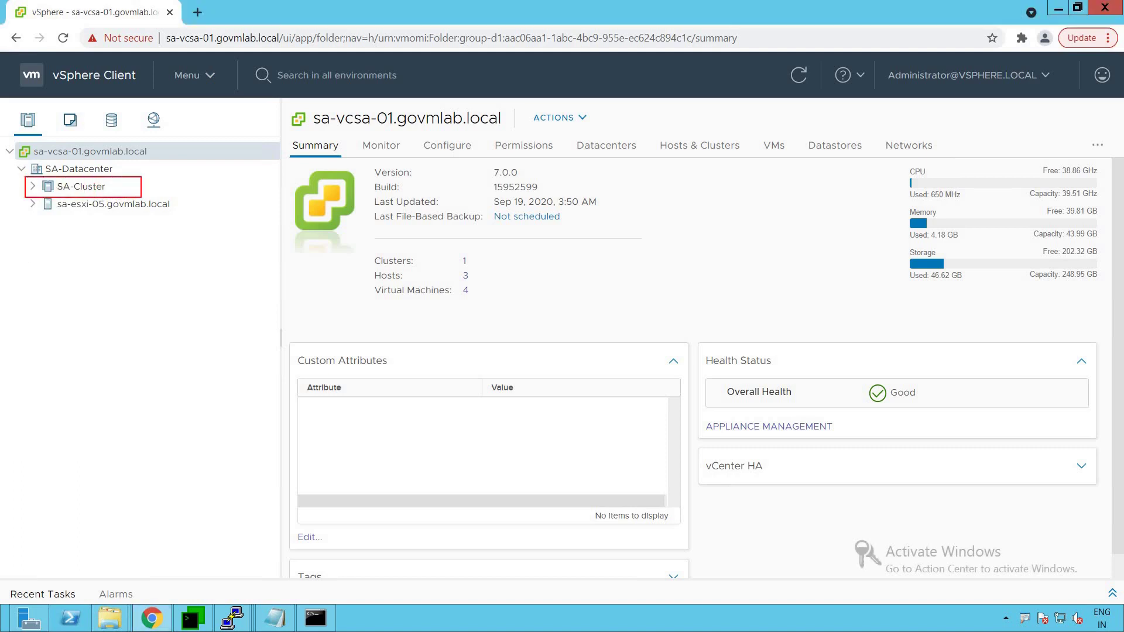
key(e)
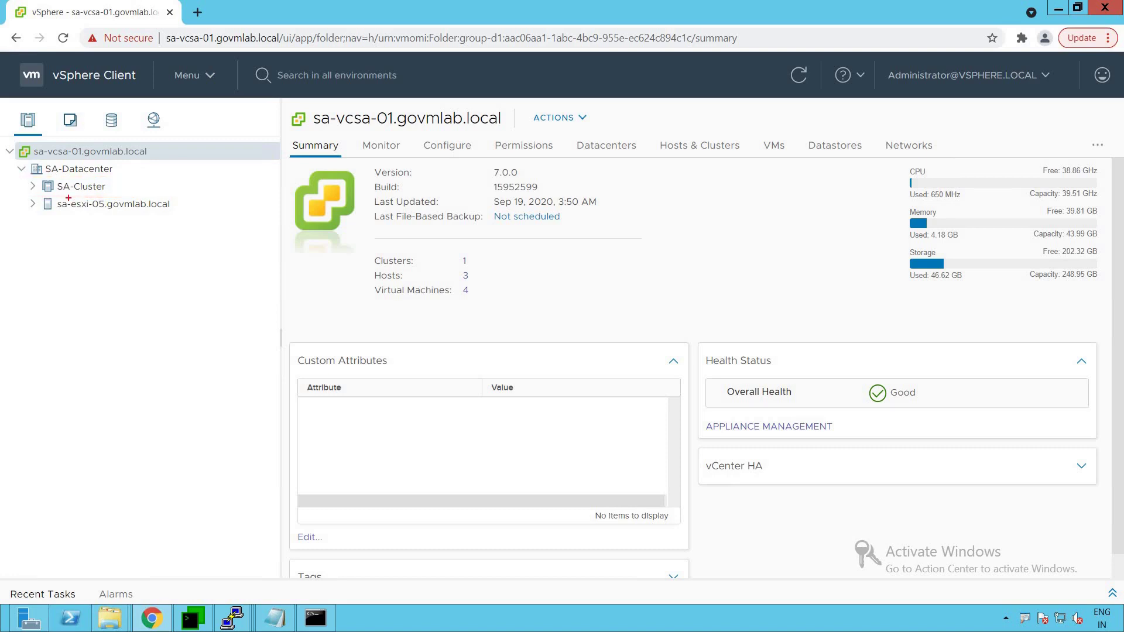
drag(19, 191, 126, 216)
key(e)
drag(18, 191, 196, 212)
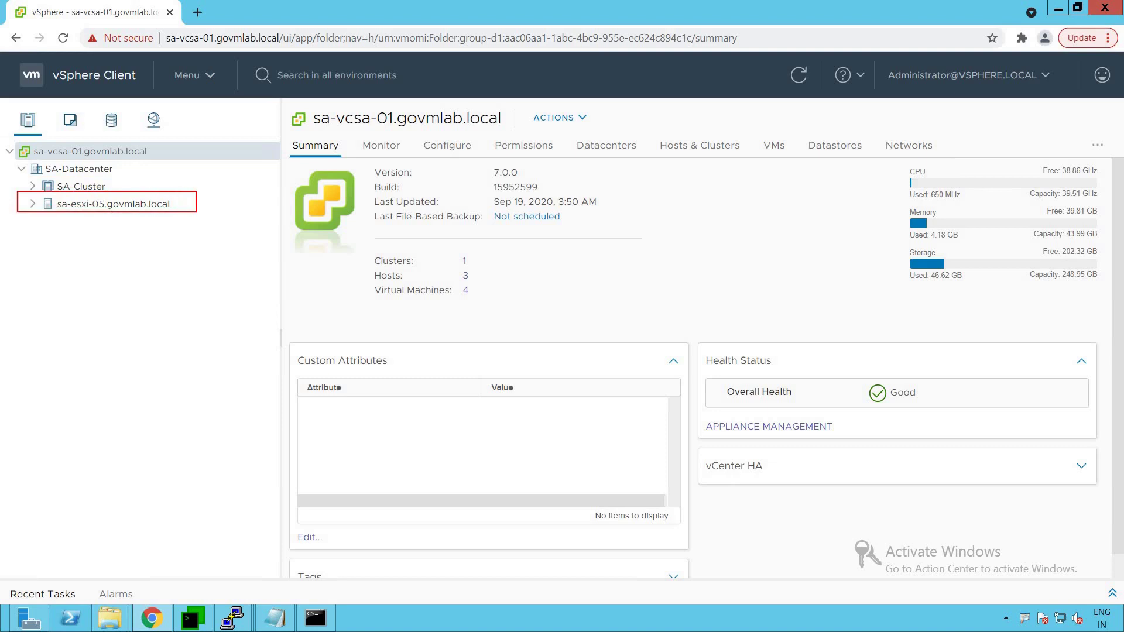
key(e)
key(Escape)
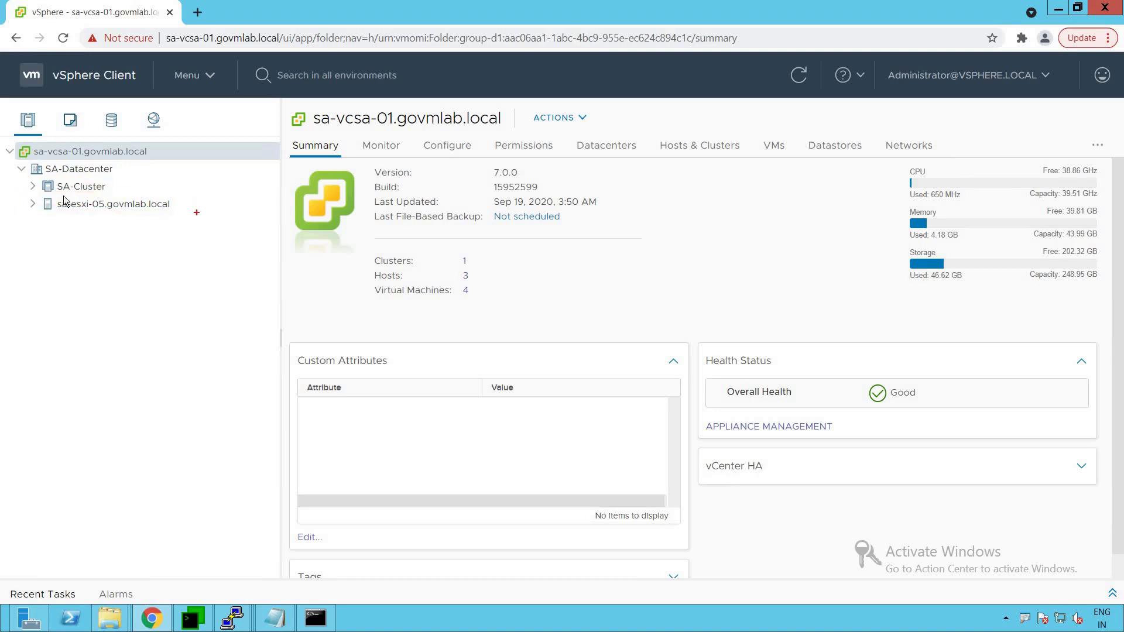
Step: Expand SA-Cluster in the inventory to view its hosts and virtual machines
click(33, 187)
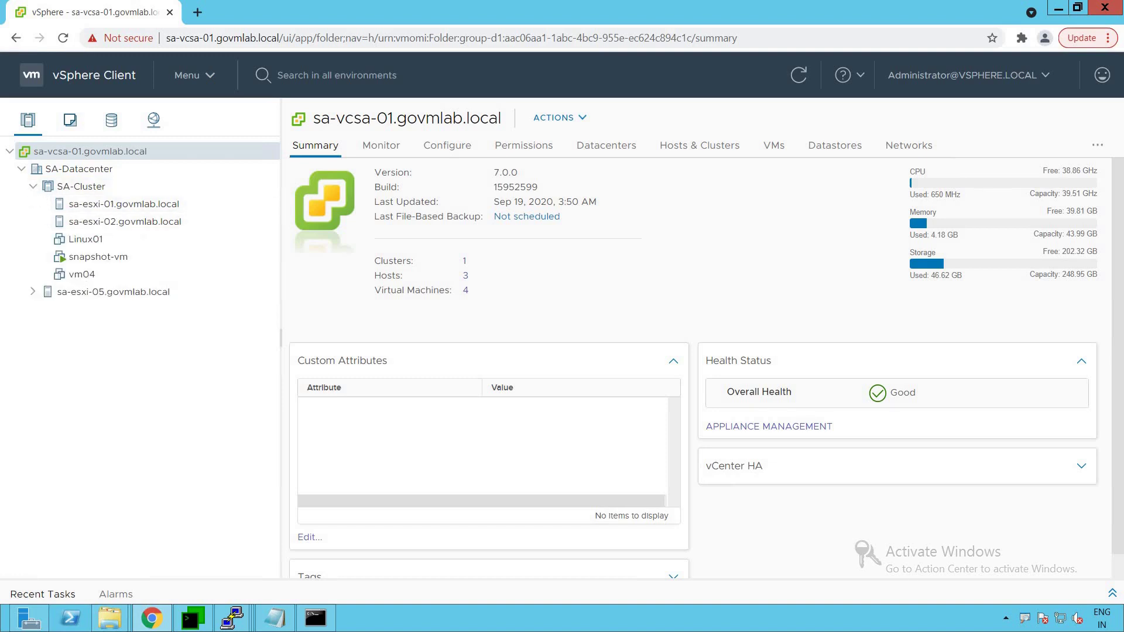
key(ctrl+2)
mouse_move(51, 190)
mouse_down()
mouse_move(106, 213)
mouse_move(46, 200)
mouse_move(207, 230)
mouse_up()
key(ctrl+z)
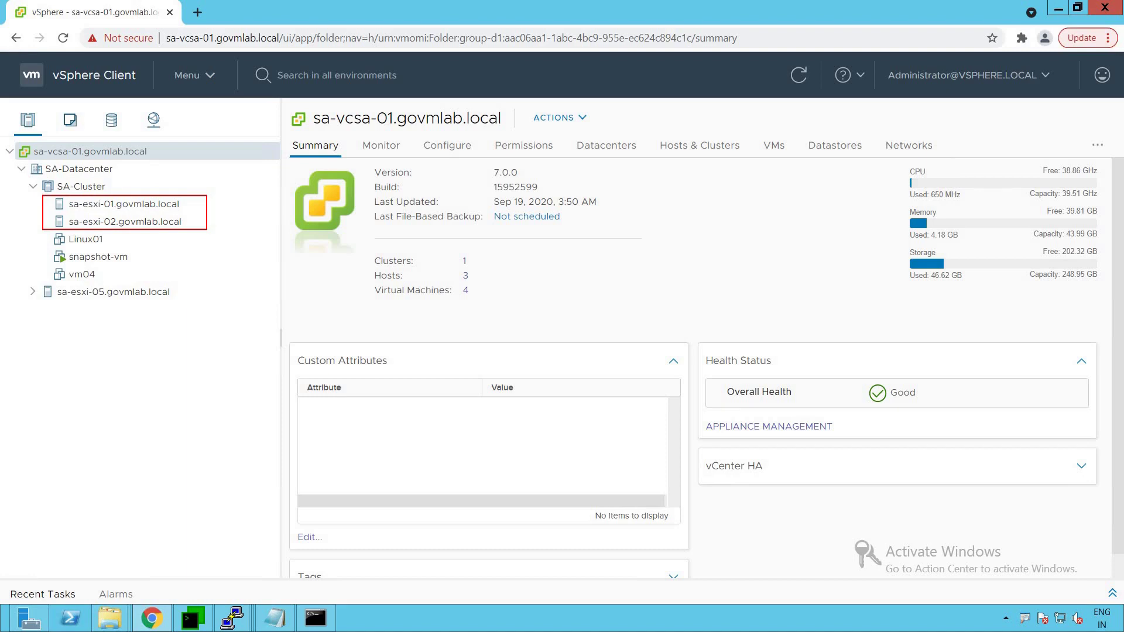
key(ctrl+z)
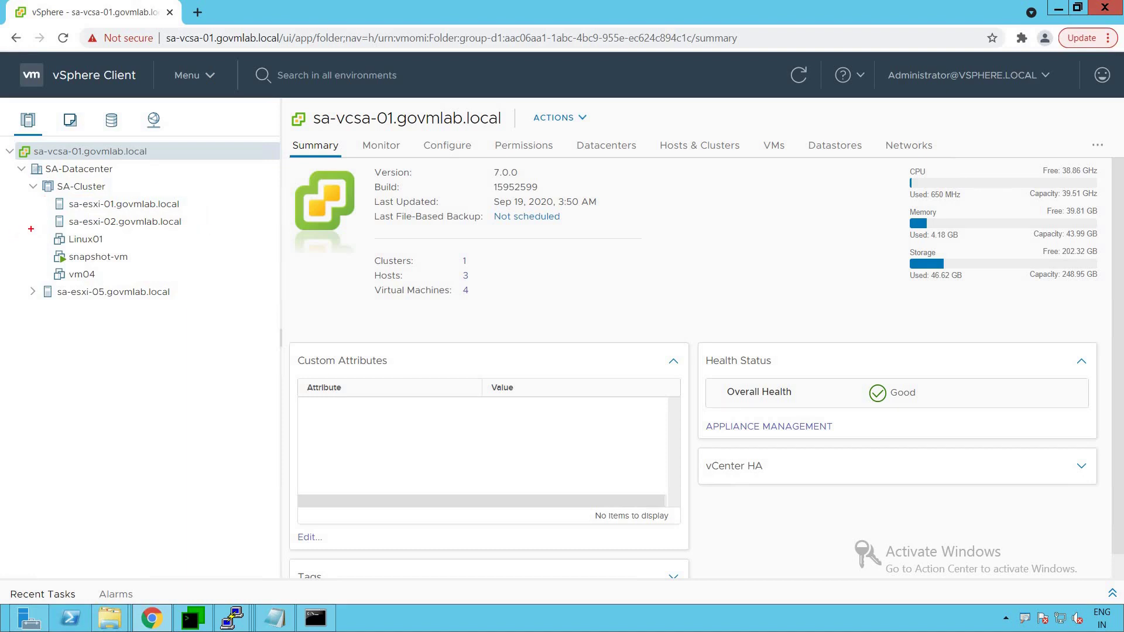
drag(36, 228, 161, 282)
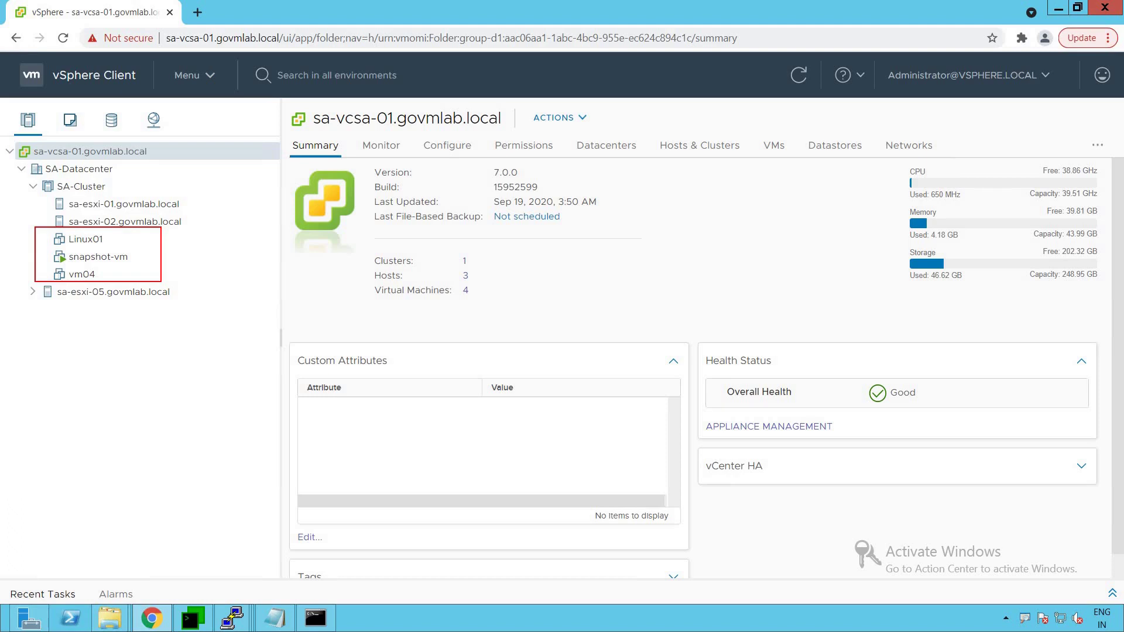
key(ctrl+z)
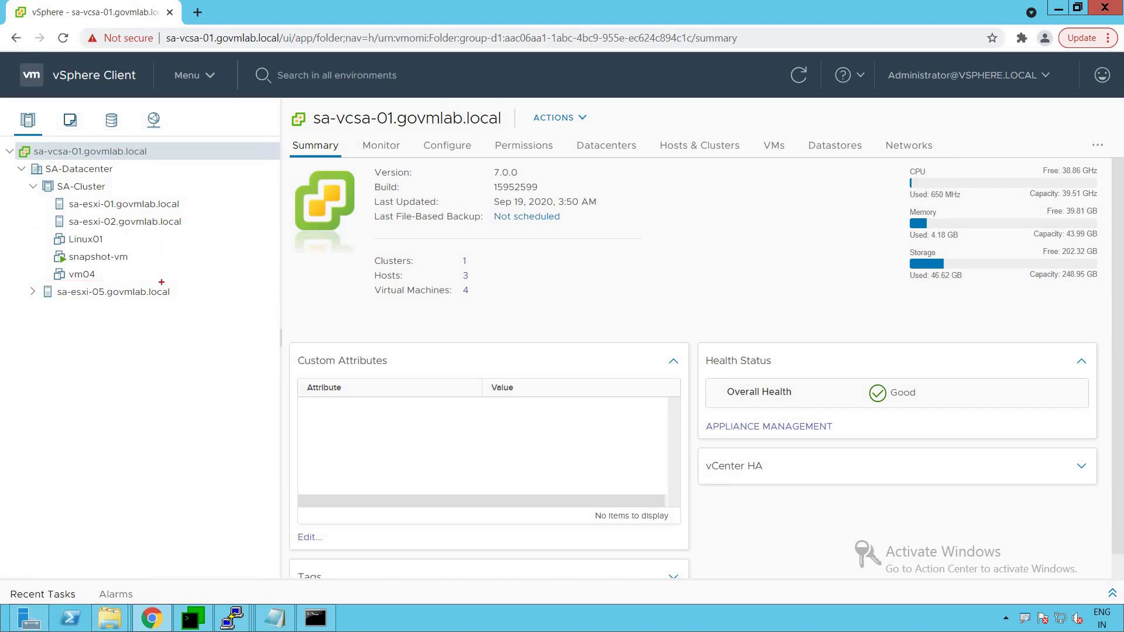
Step: Expand host sa-esxi-05.govmlab.local and open the Scheduled Tasks configuration of its virtual machine TestVM01
click(33, 292)
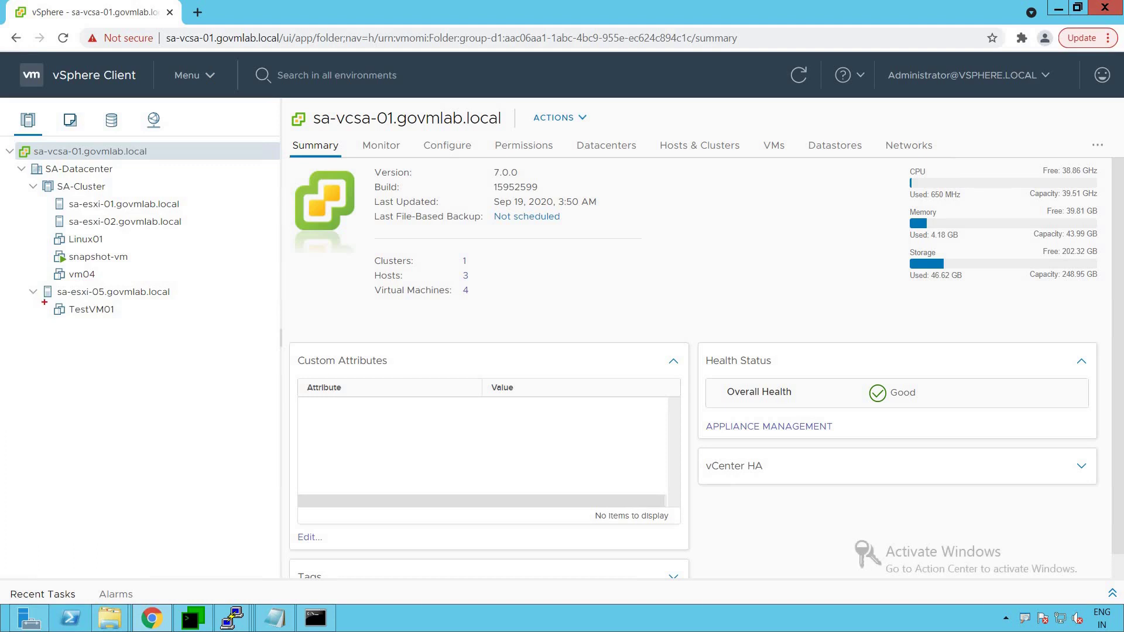
drag(44, 302, 139, 323)
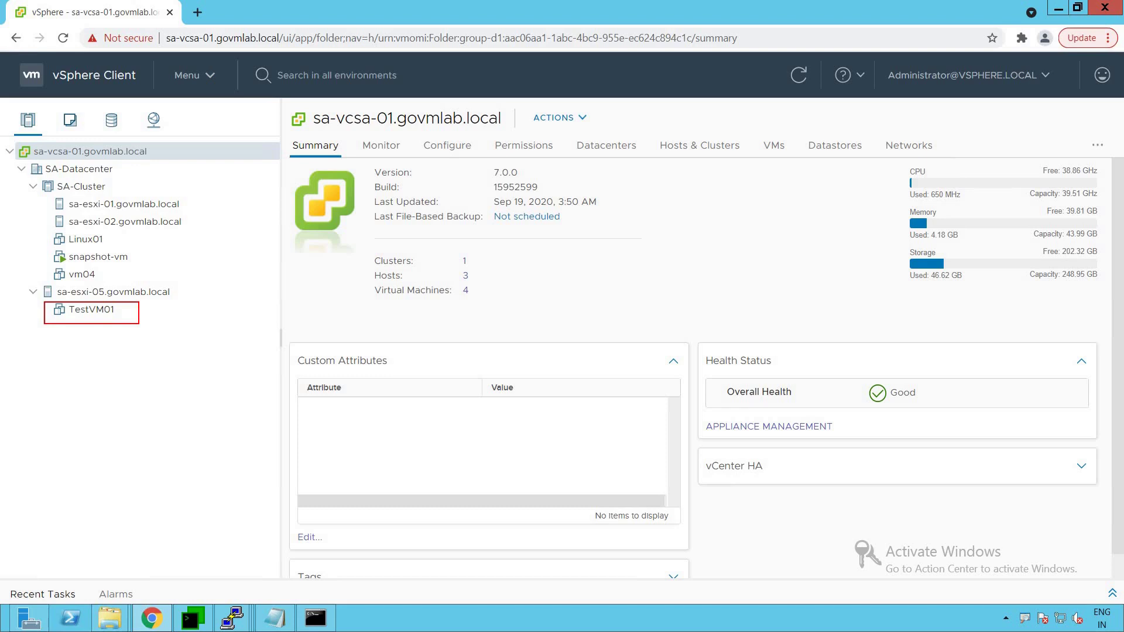
key(e)
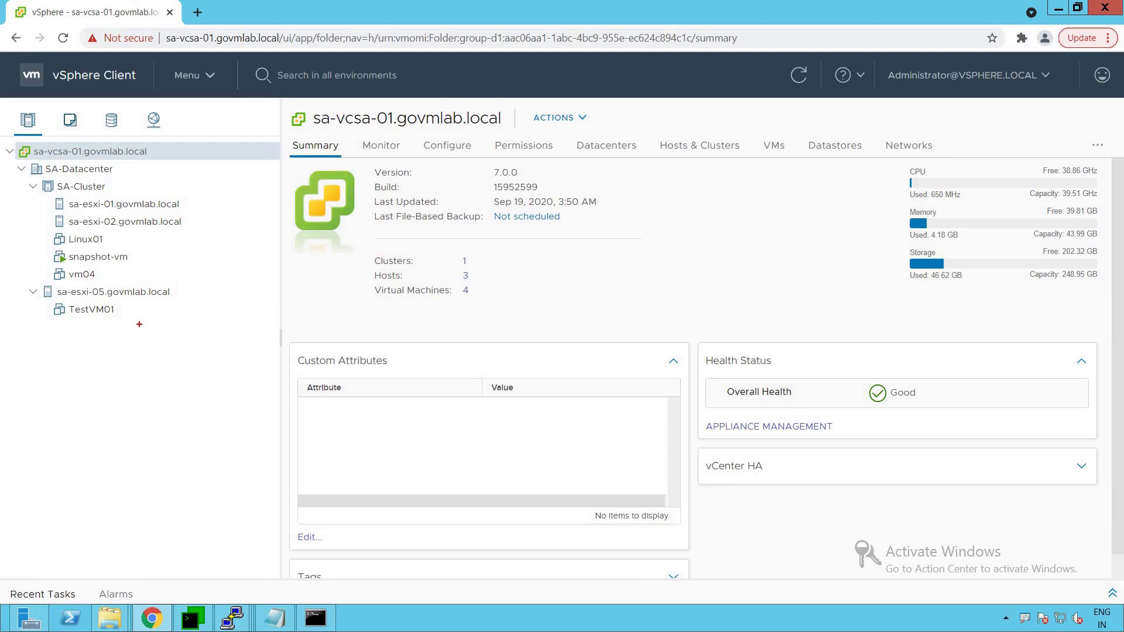
key(Escape)
click(111, 315)
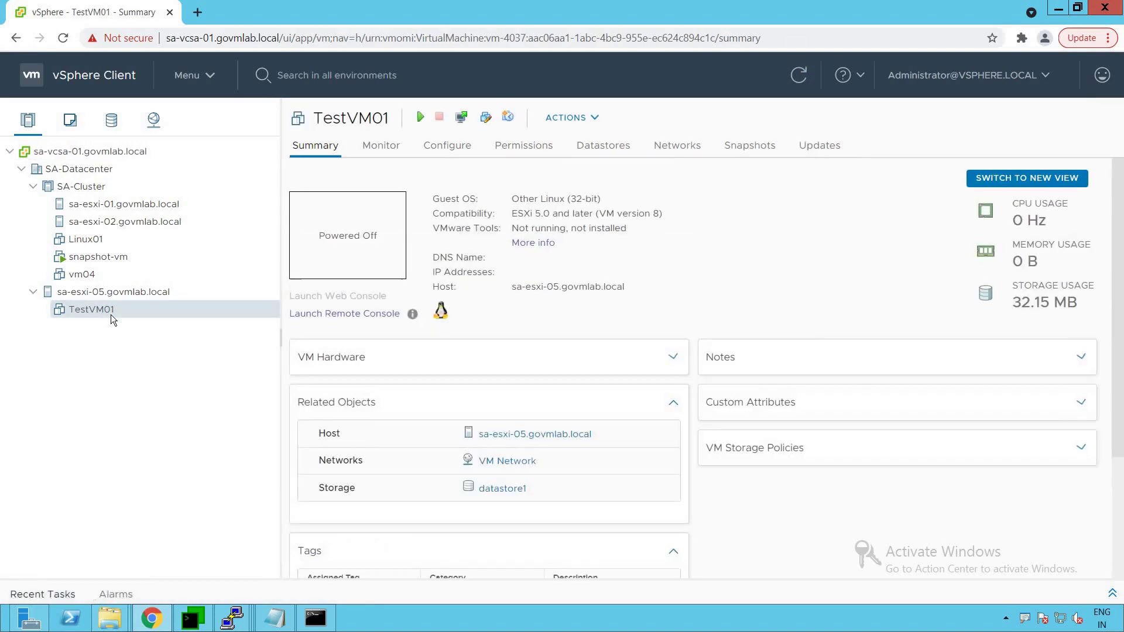
click(448, 147)
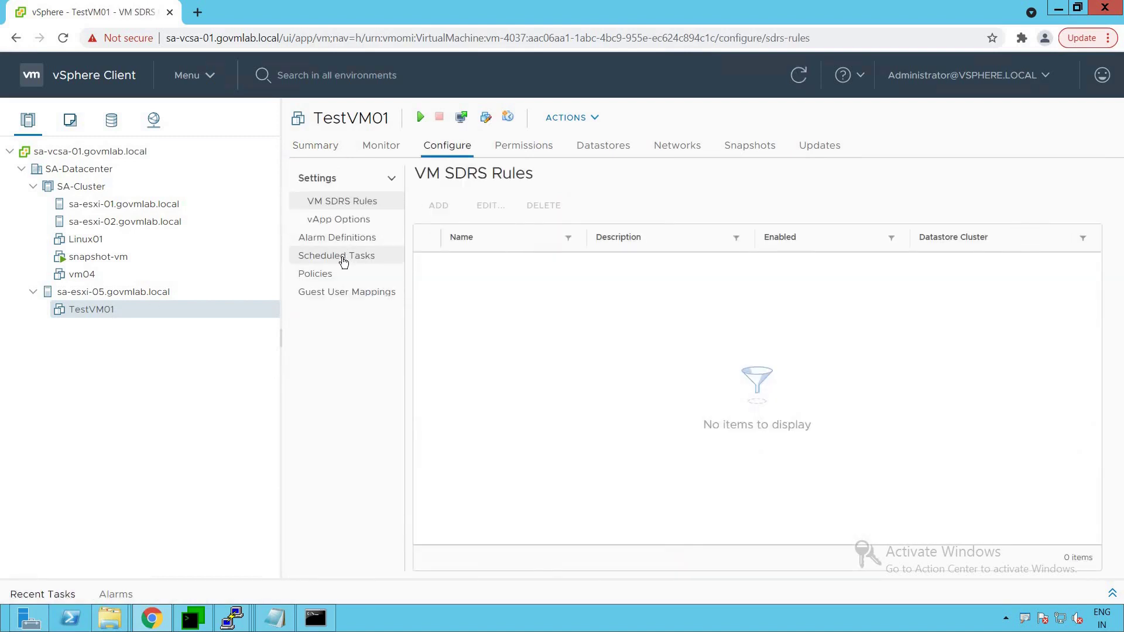
click(344, 261)
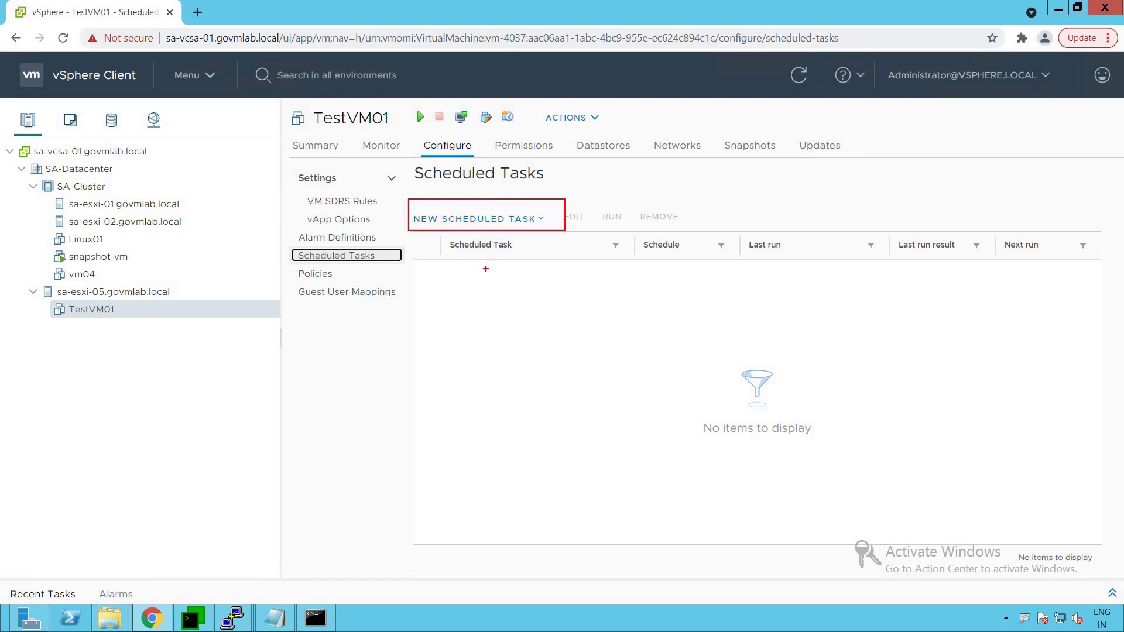
Step: Start a new scheduled task of type Power On for TestVM01
click(542, 220)
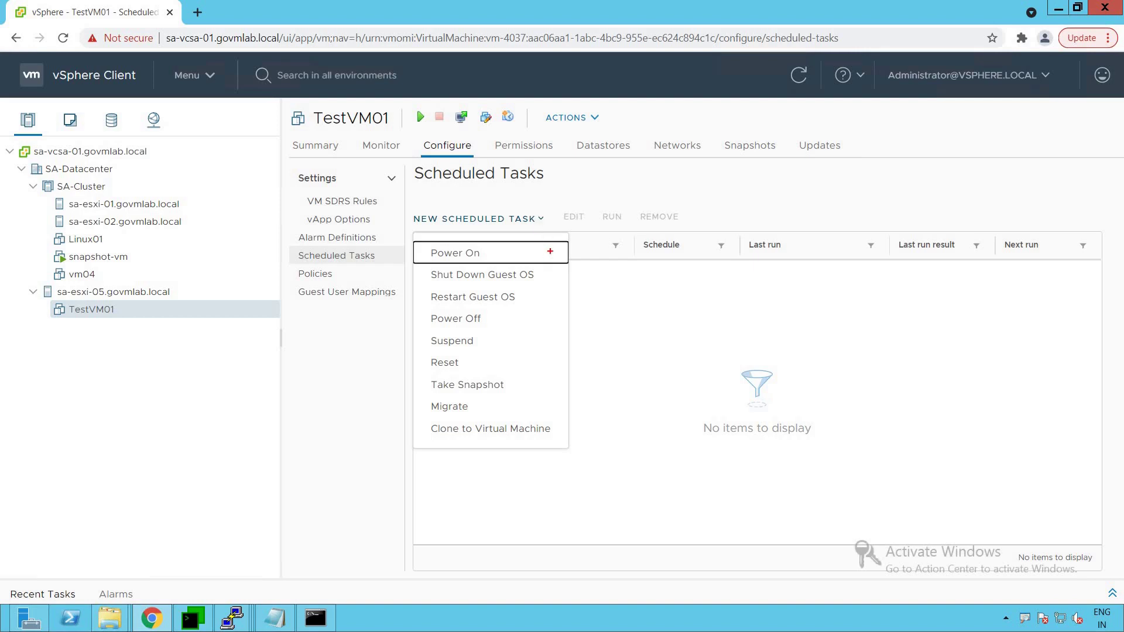
drag(551, 249, 598, 242)
drag(559, 281, 589, 268)
drag(539, 296, 596, 294)
drag(519, 321, 580, 316)
mouse_move(520, 341)
mouse_down()
mouse_move(581, 342)
mouse_move(587, 361)
mouse_move(560, 394)
mouse_move(587, 386)
mouse_move(597, 400)
mouse_up()
drag(561, 435, 593, 429)
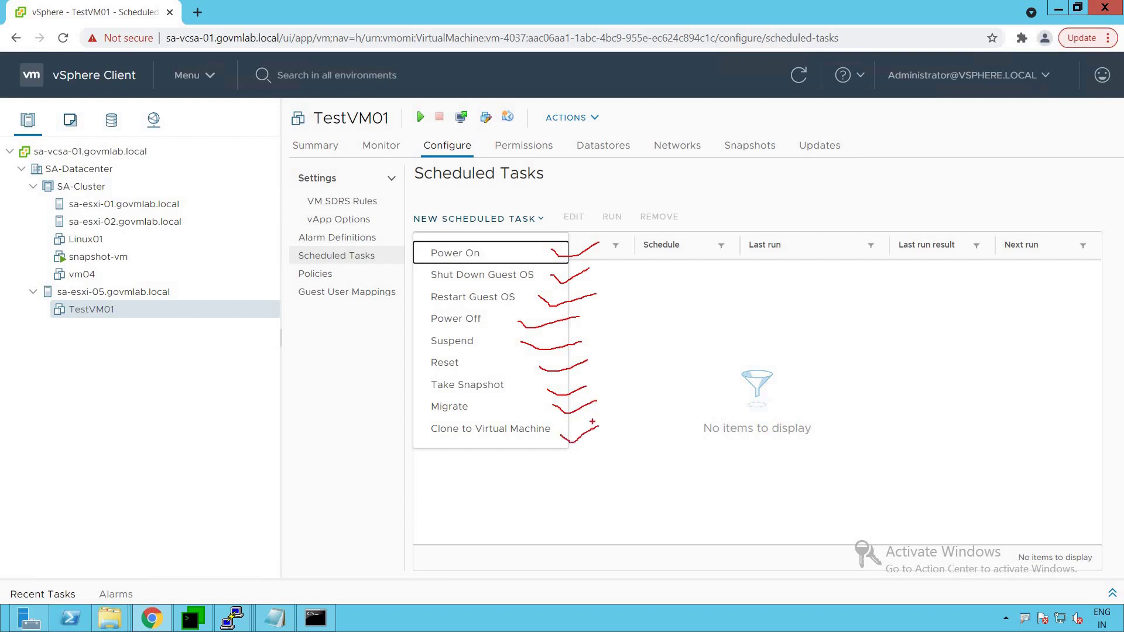
key(Escape)
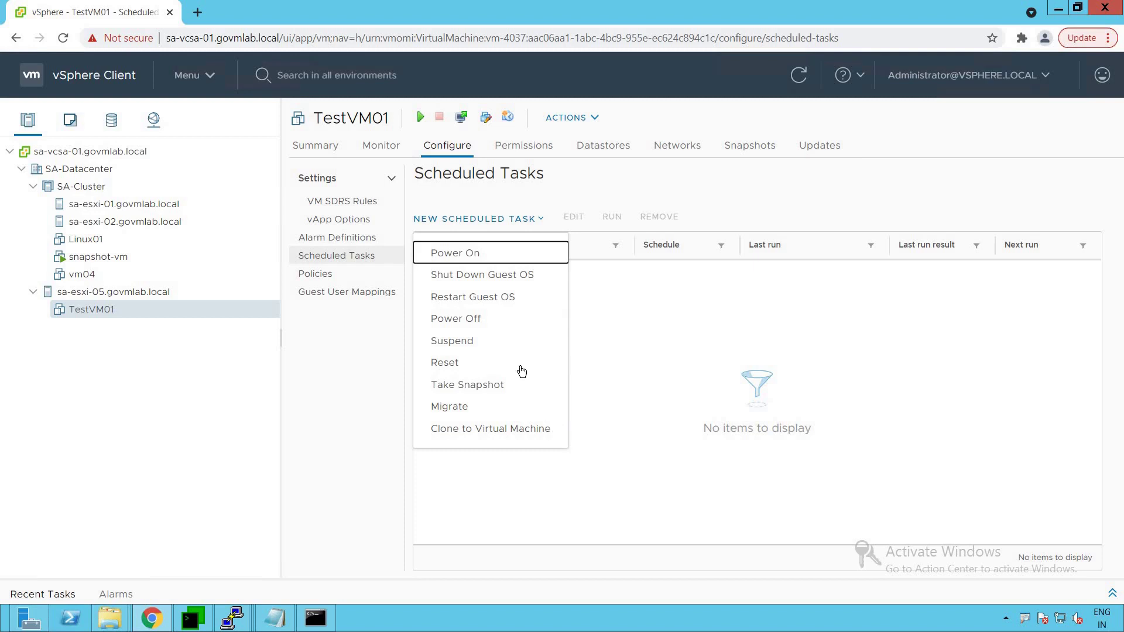
click(483, 258)
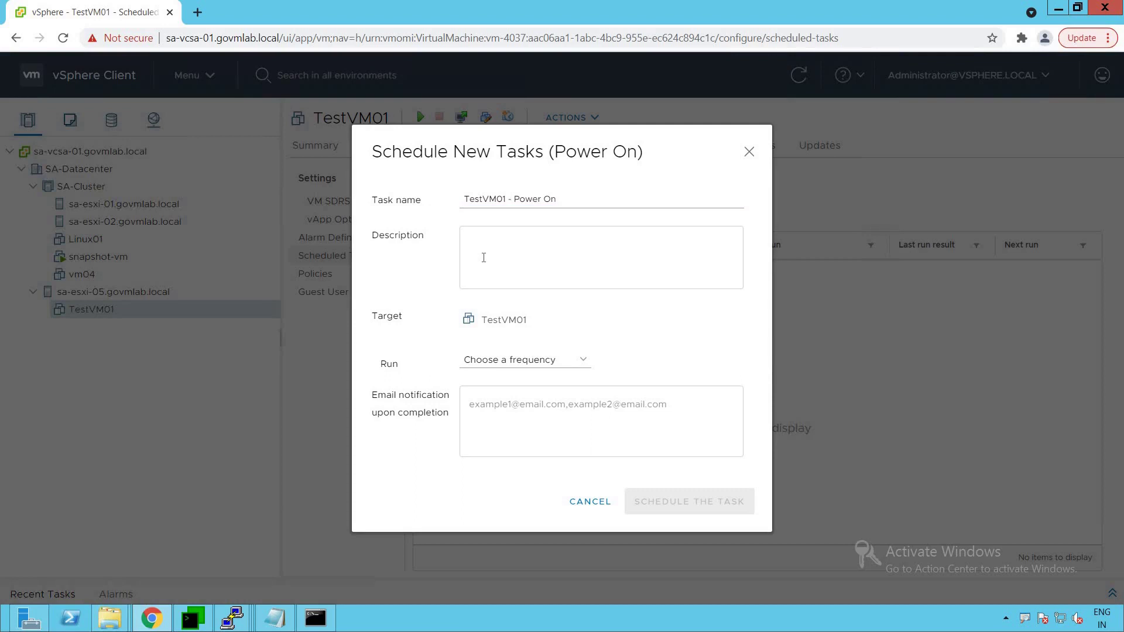
Step: Set both the task name and the description of the scheduled task to "Power On TestVM01"
drag(477, 191, 463, 194)
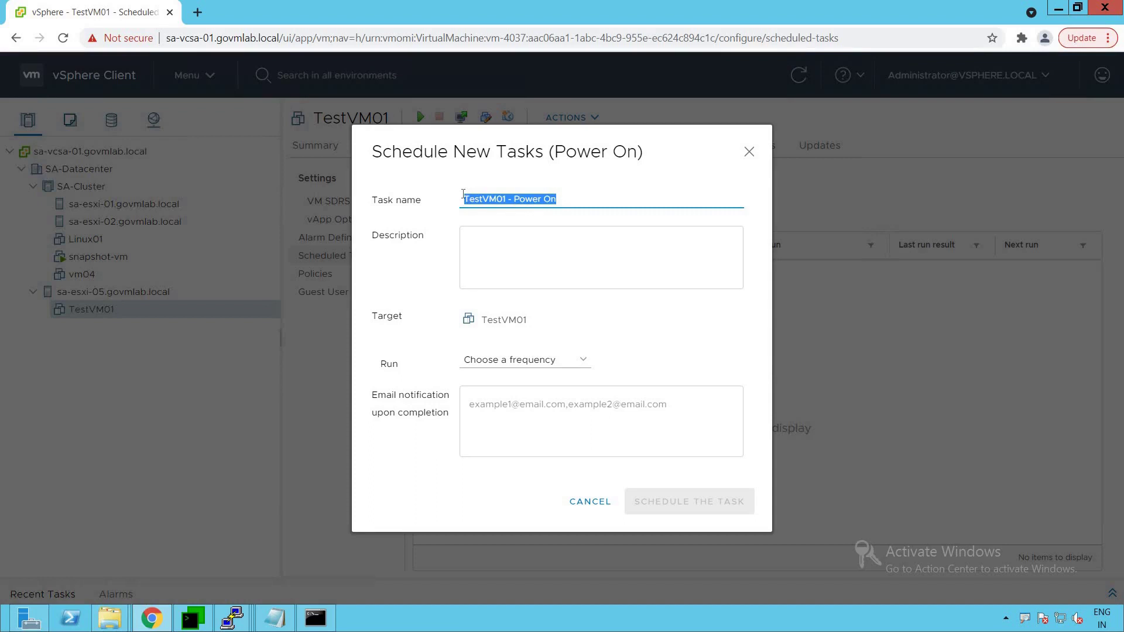
text(Power On )
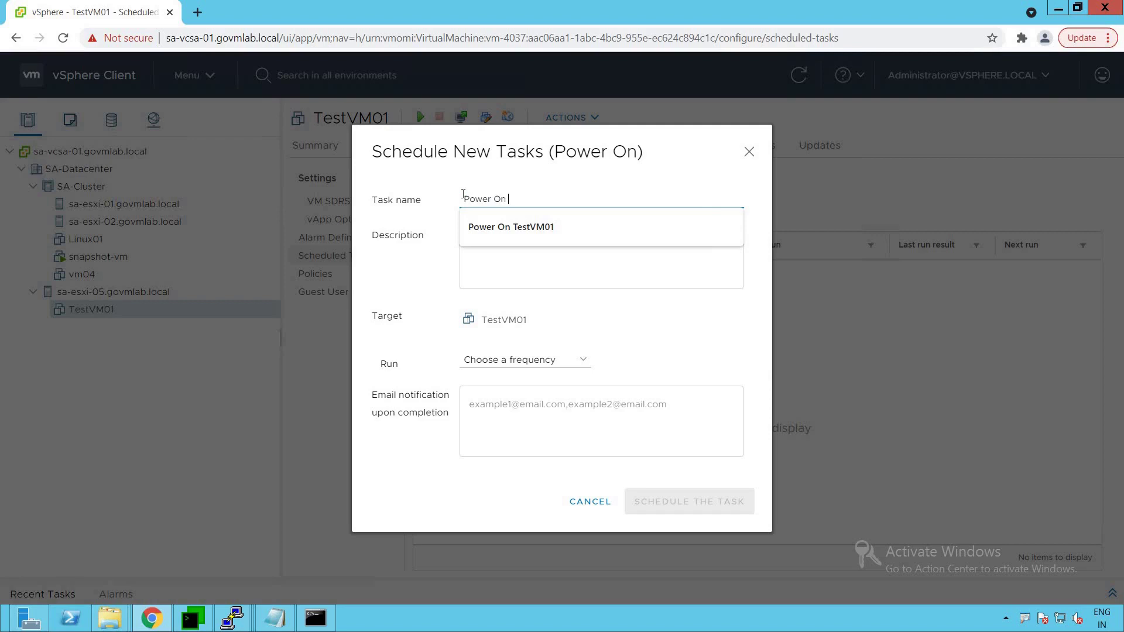
text(TestVM01)
click(515, 267)
text(Power On TestVM01)
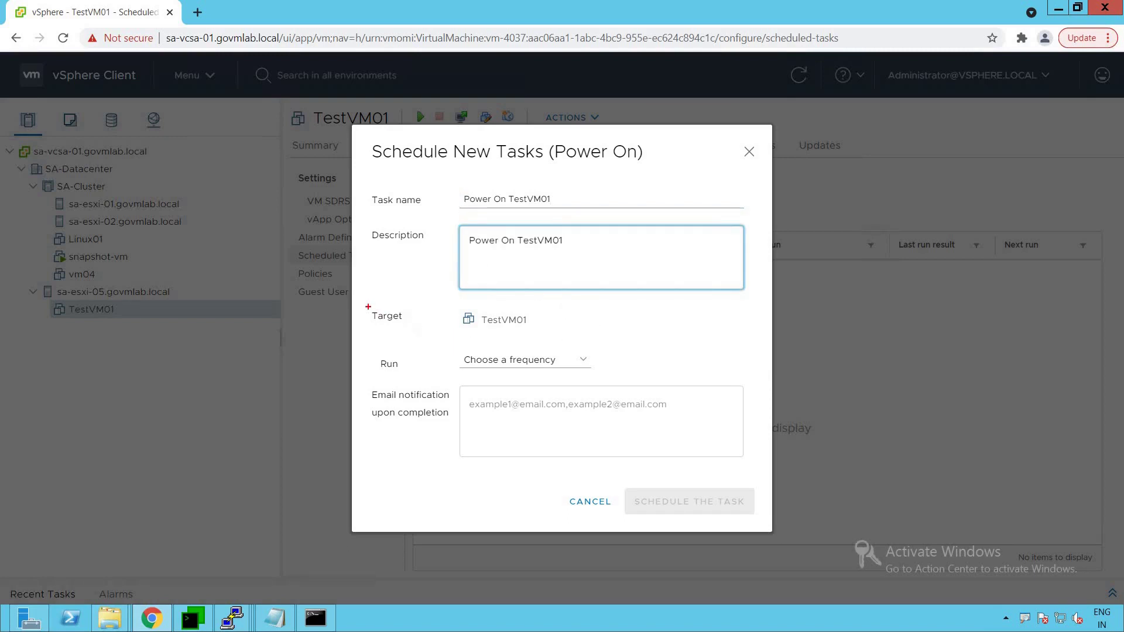
mouse_move(364, 303)
mouse_down()
mouse_move(431, 328)
mouse_move(573, 335)
mouse_up()
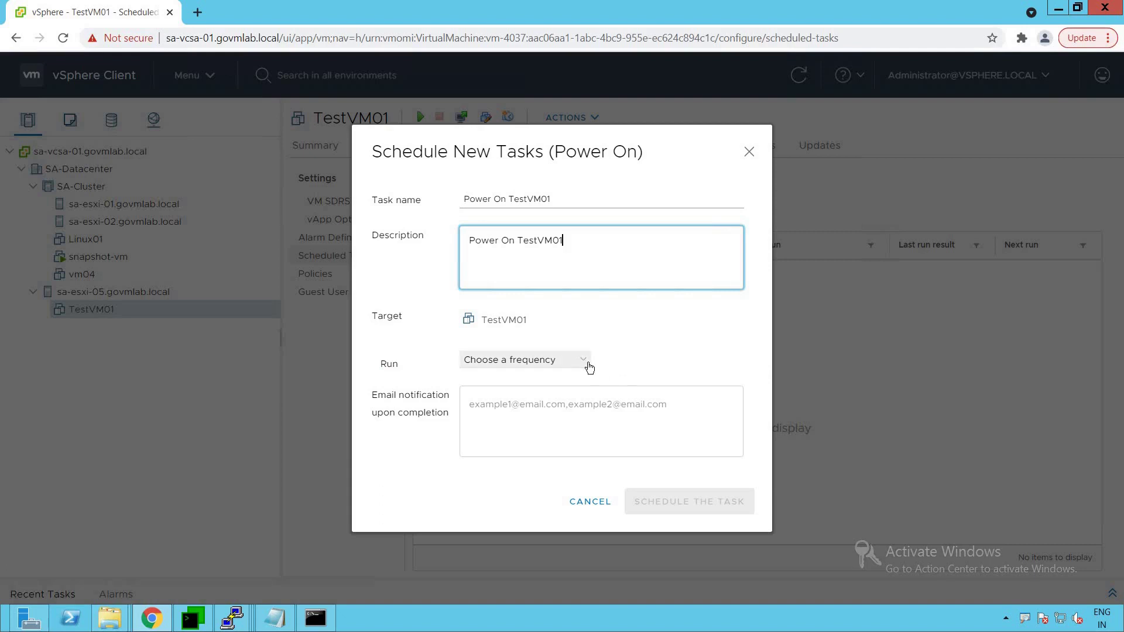
Step: Set the task to run weekly, repeating every 4 weeks on Wednesday
click(523, 362)
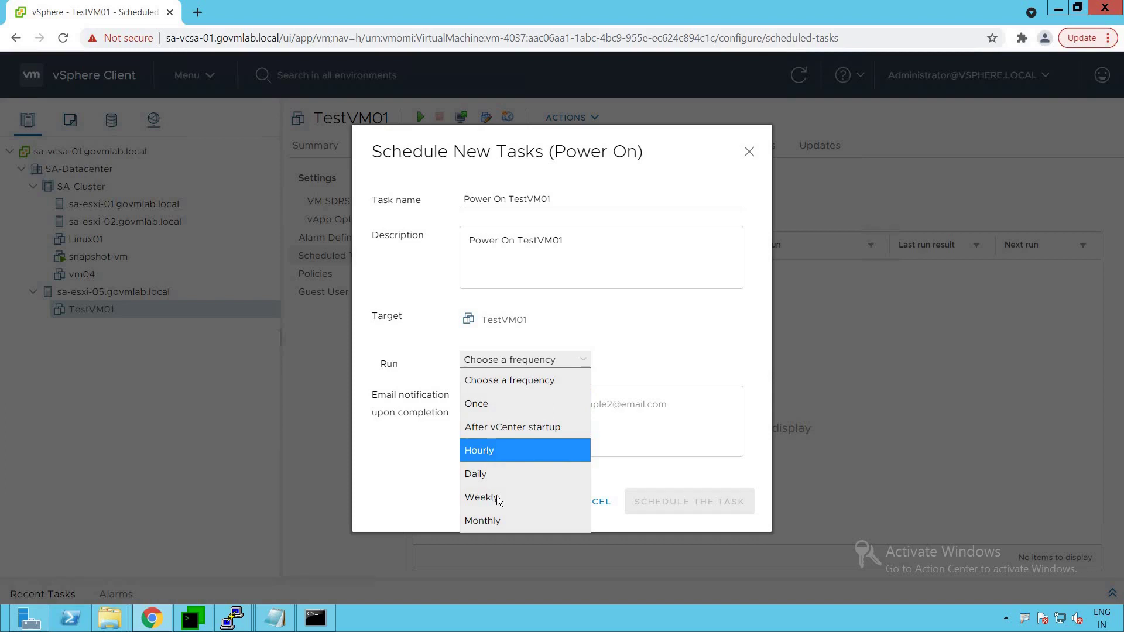
click(481, 497)
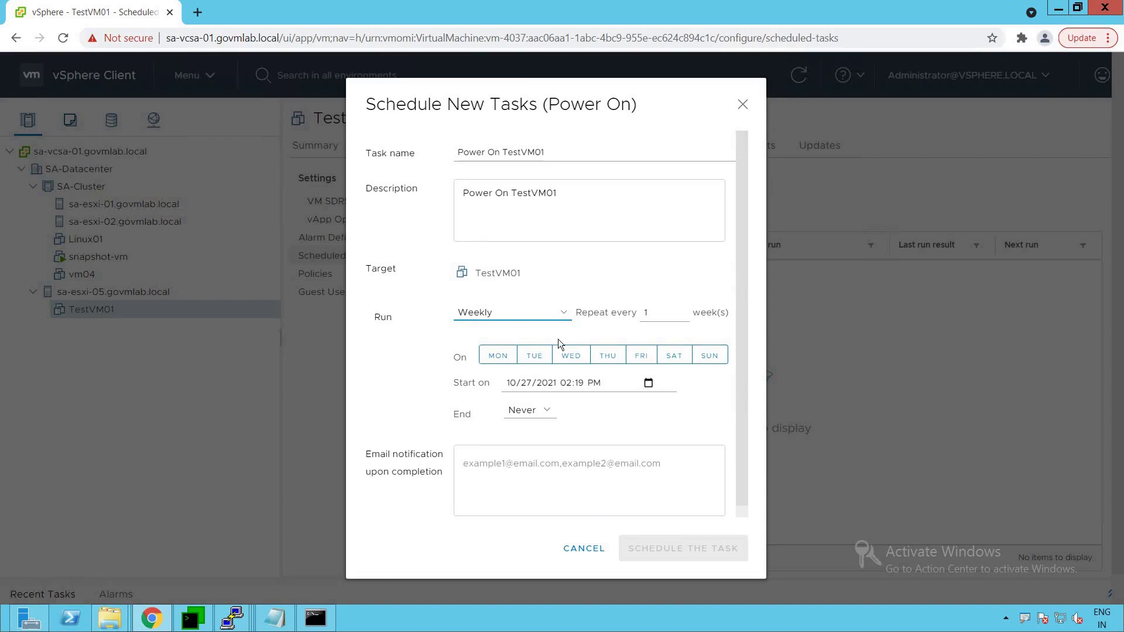
click(564, 318)
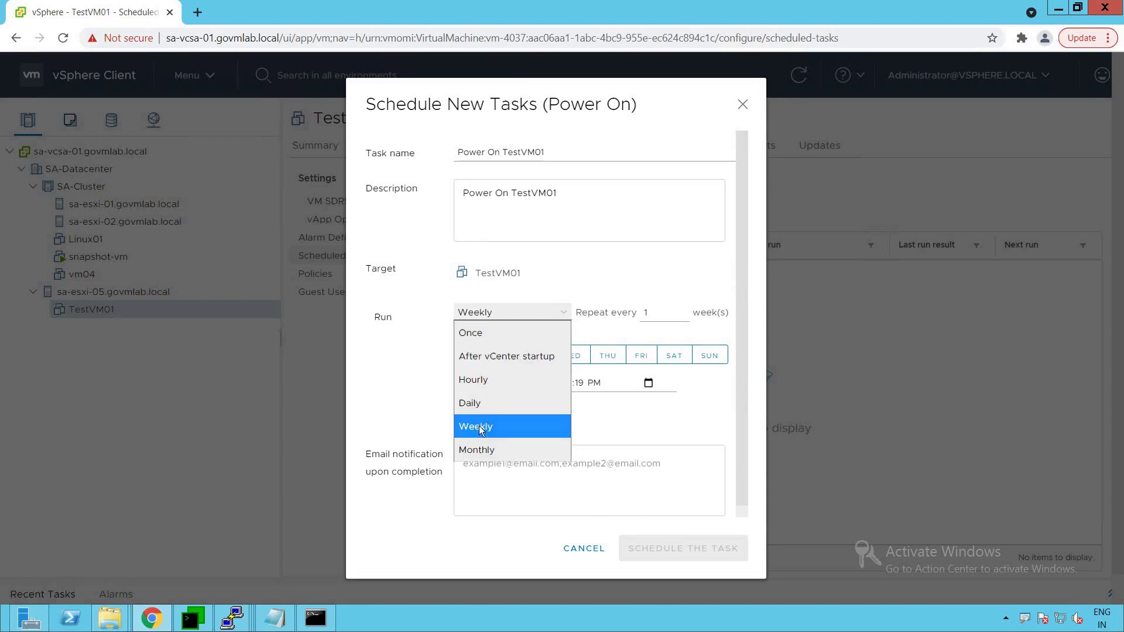
click(648, 314)
click(662, 315)
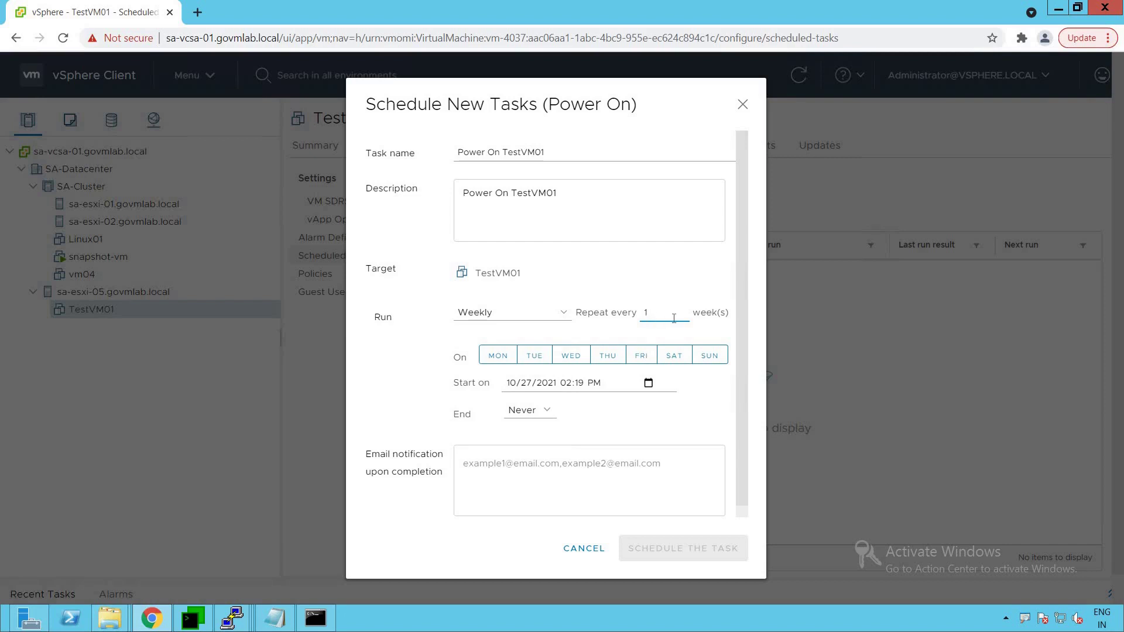
key(BackSpace)
text(4)
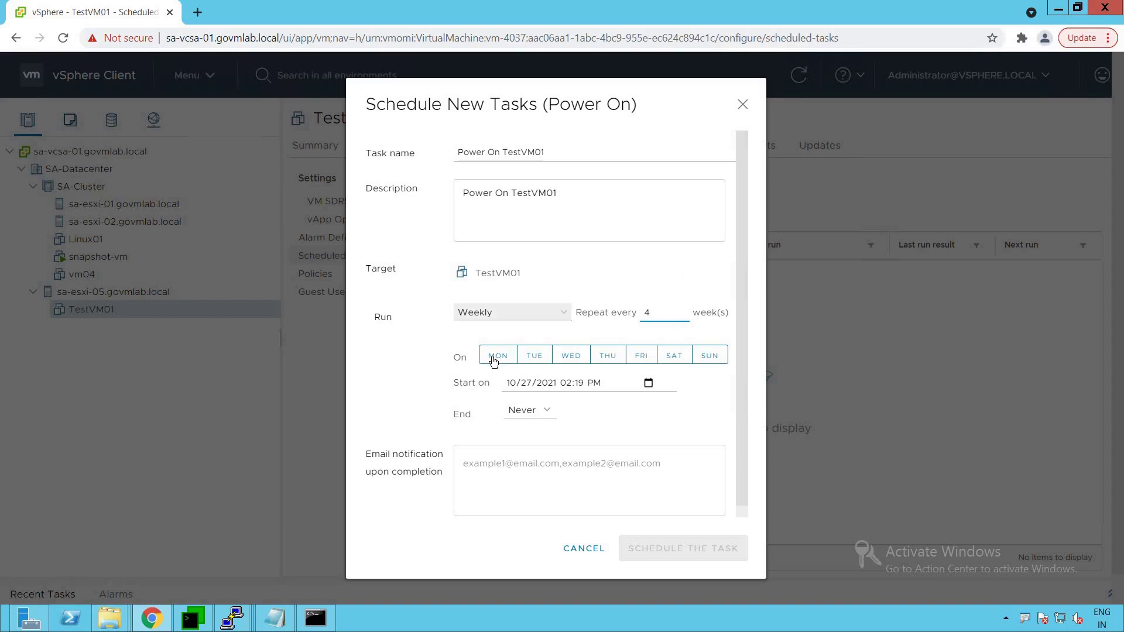
click(533, 359)
click(573, 359)
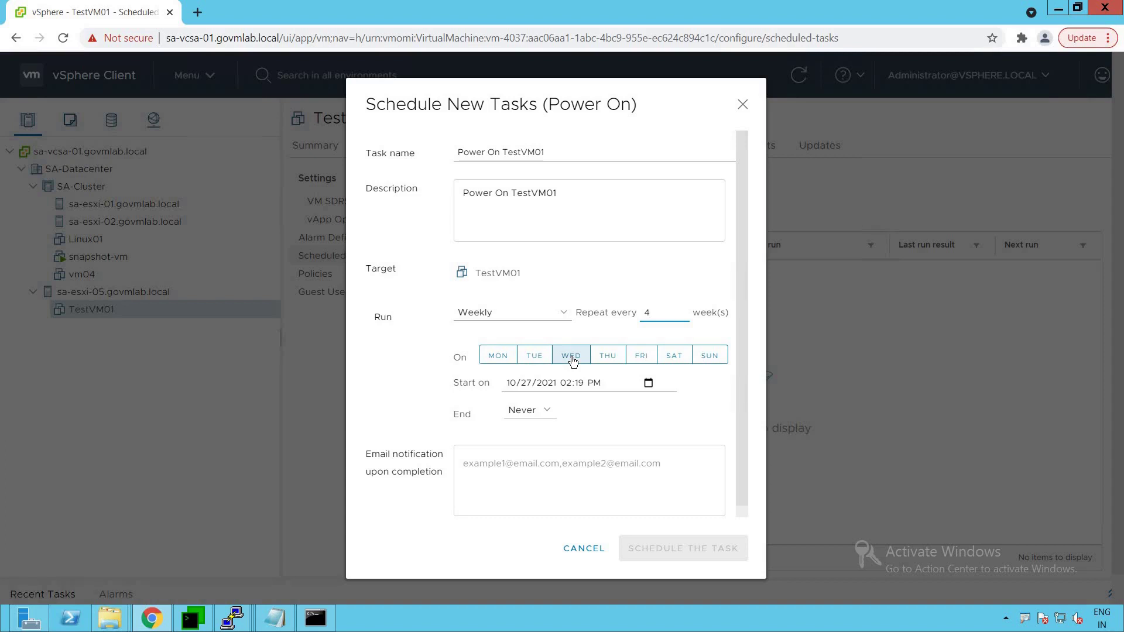
click(572, 358)
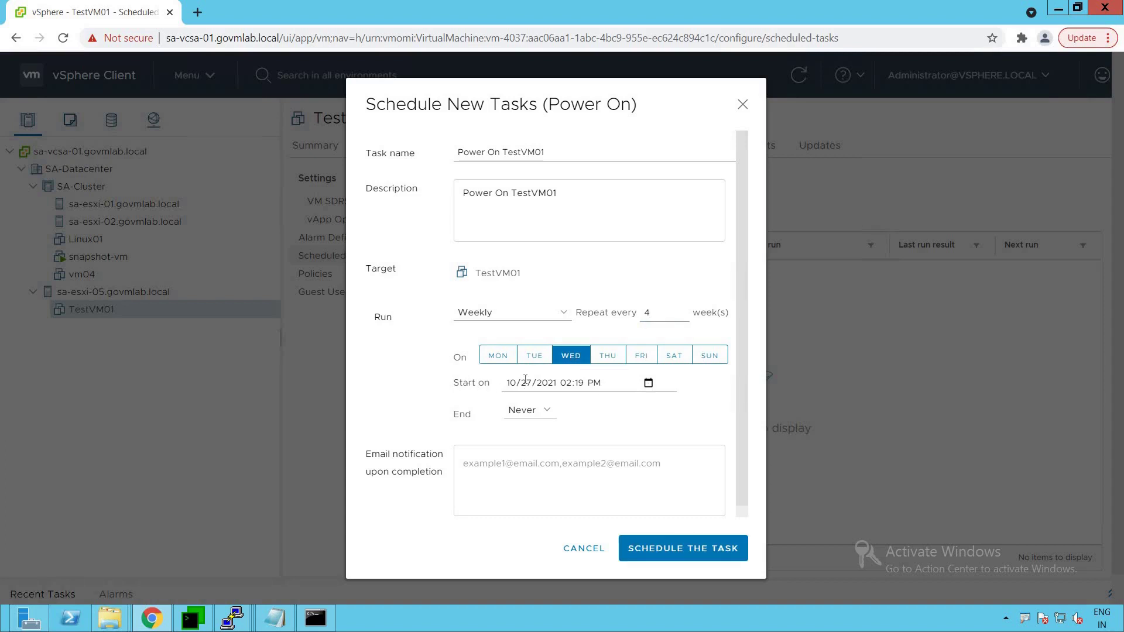
Step: Set the task's start time to 03:20 PM on 10/27/2021
click(648, 384)
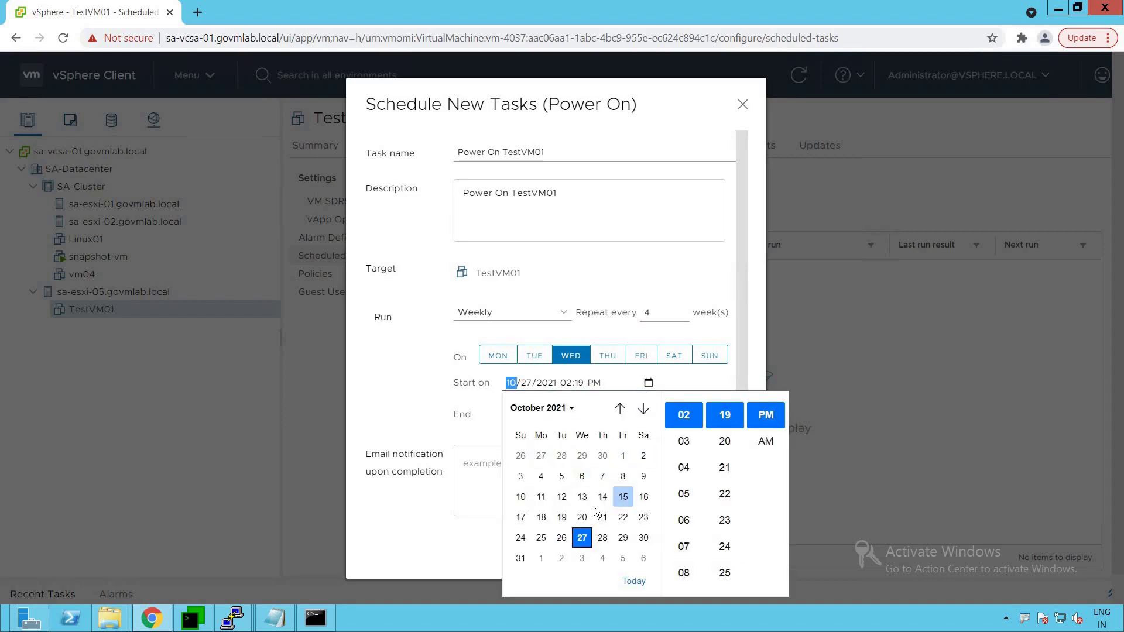
key(Up)
key(Up)
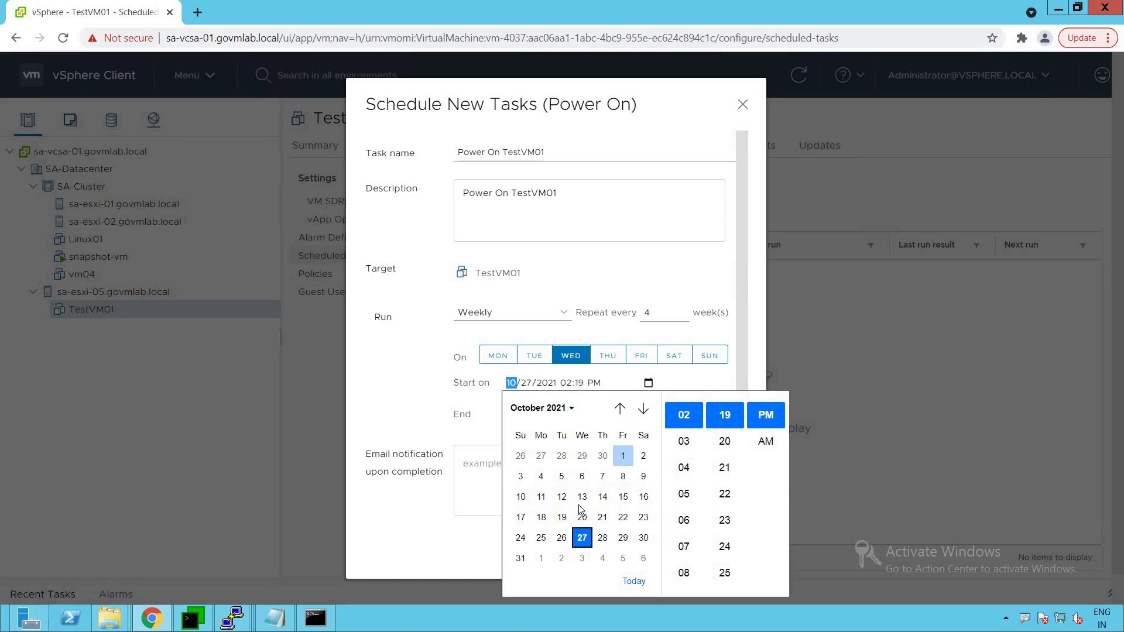
click(686, 446)
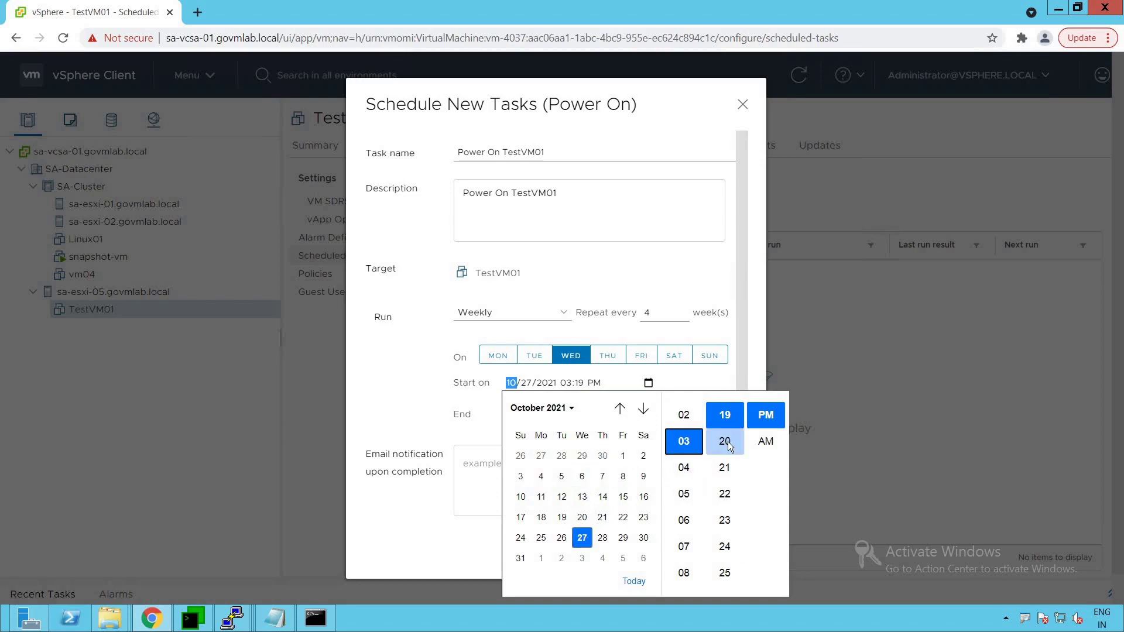
click(728, 443)
click(627, 283)
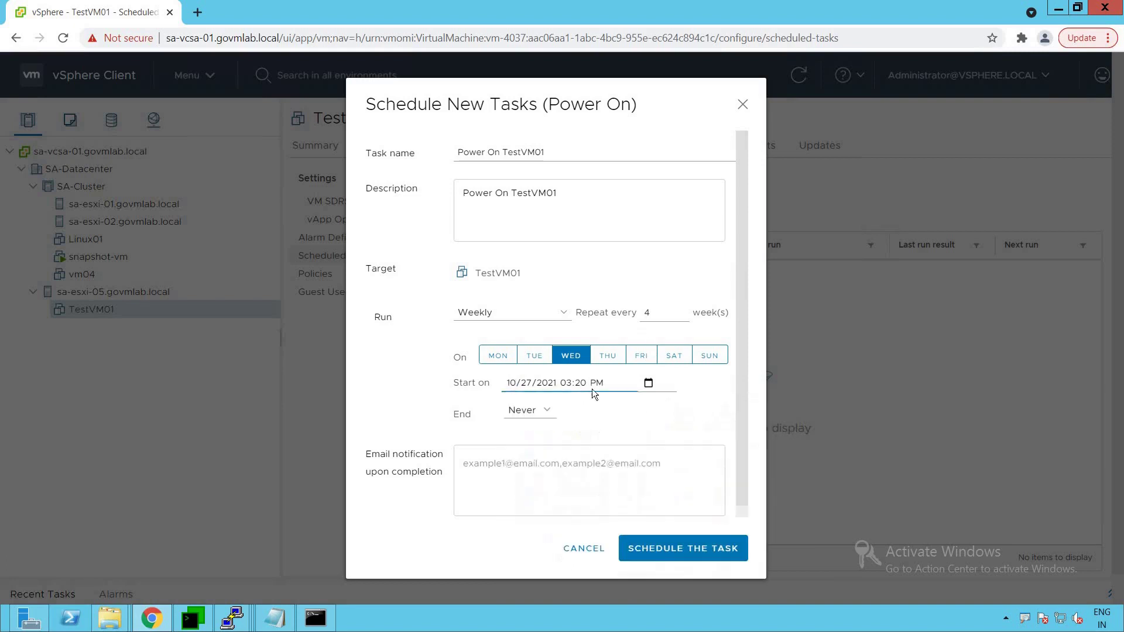
Step: Try AM for the task's start time and return it to 03:20 PM
click(634, 384)
click(648, 384)
click(765, 442)
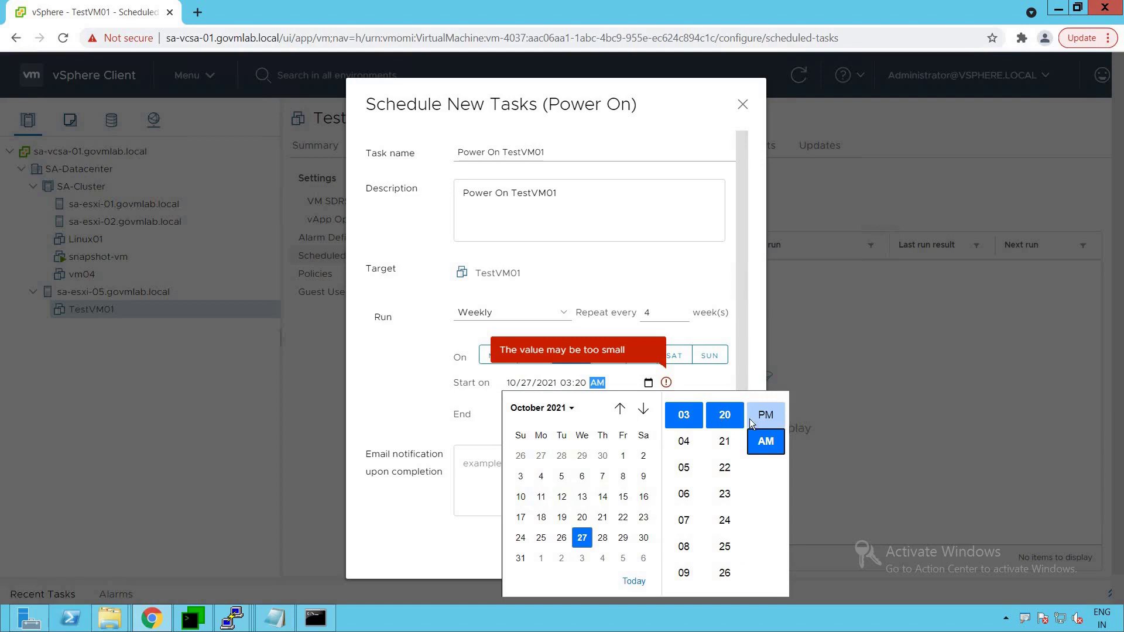
click(756, 418)
click(560, 412)
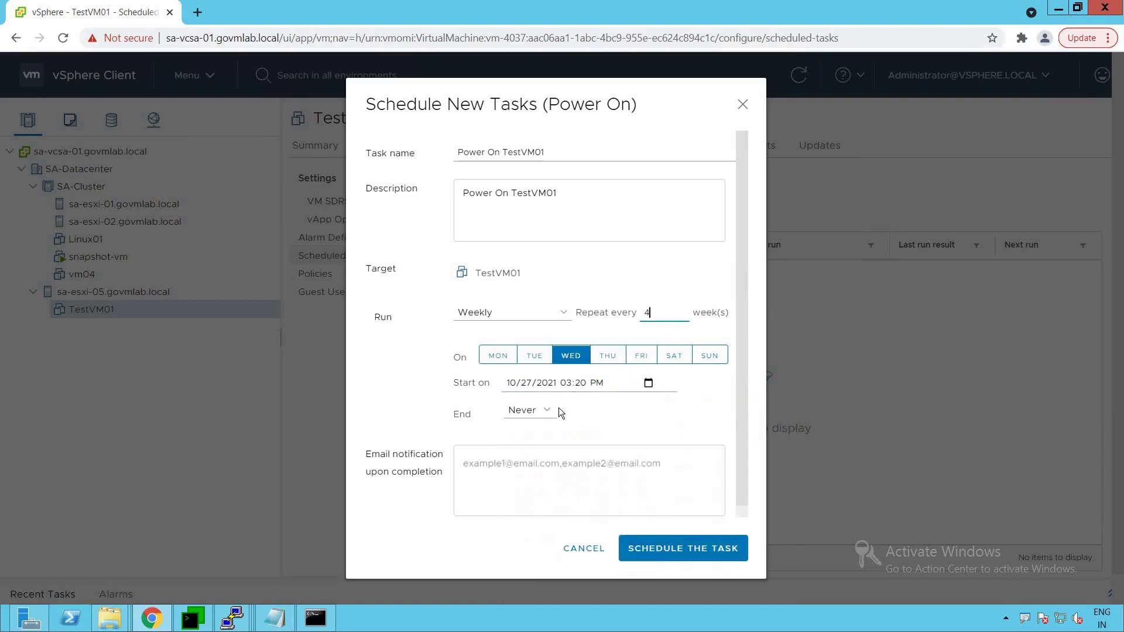
Step: Set the weekly task's end option to On so it stops at a specific date
click(546, 411)
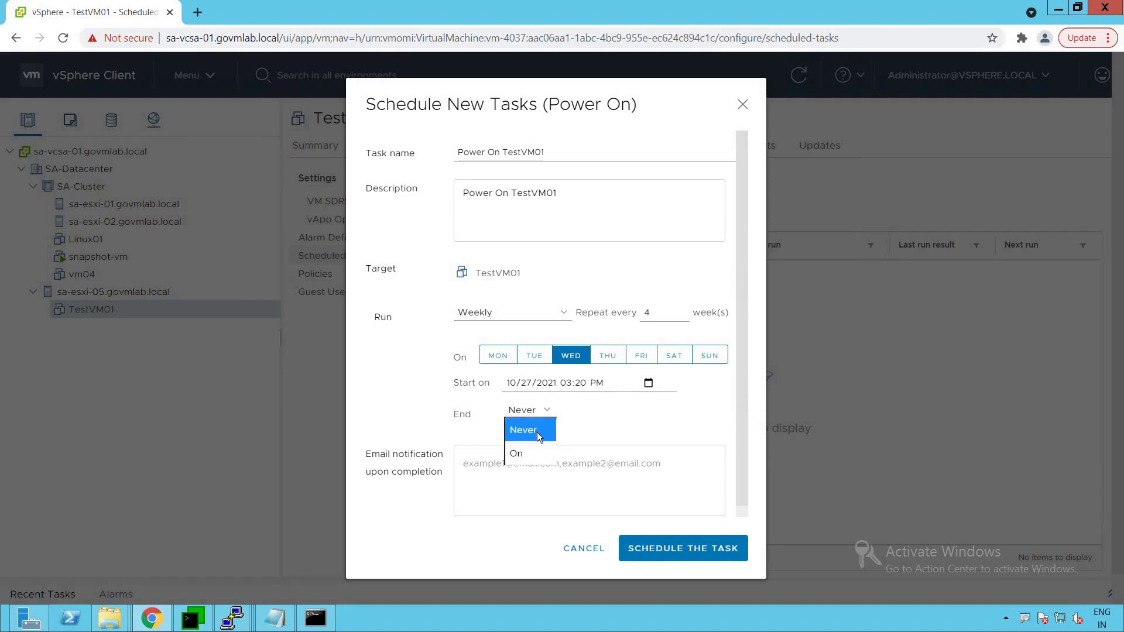
click(538, 435)
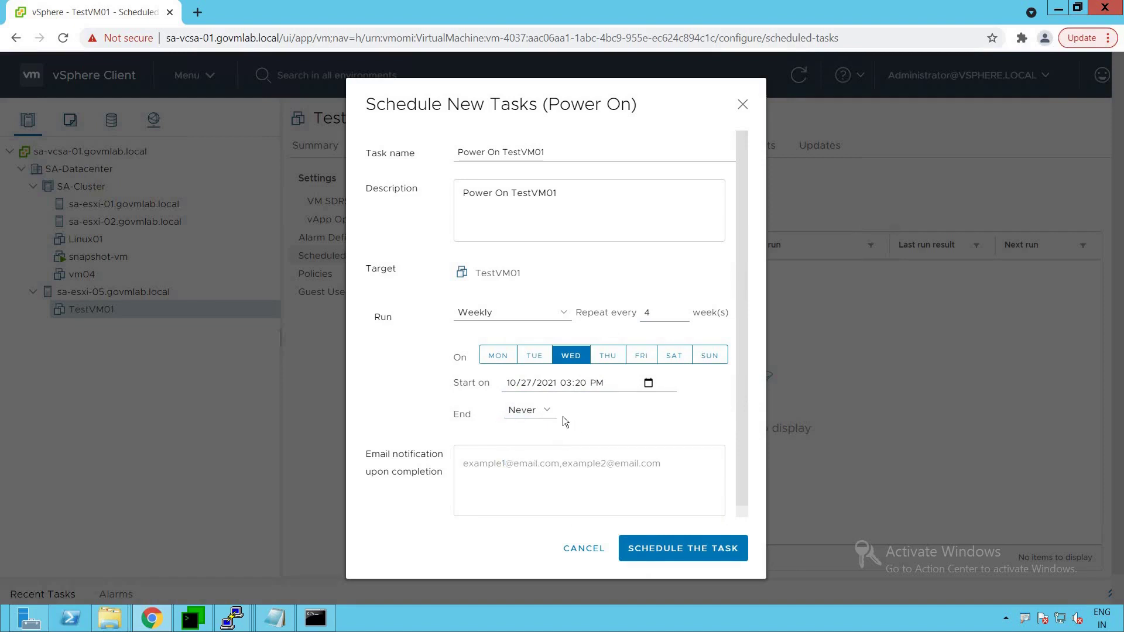
click(530, 411)
click(525, 453)
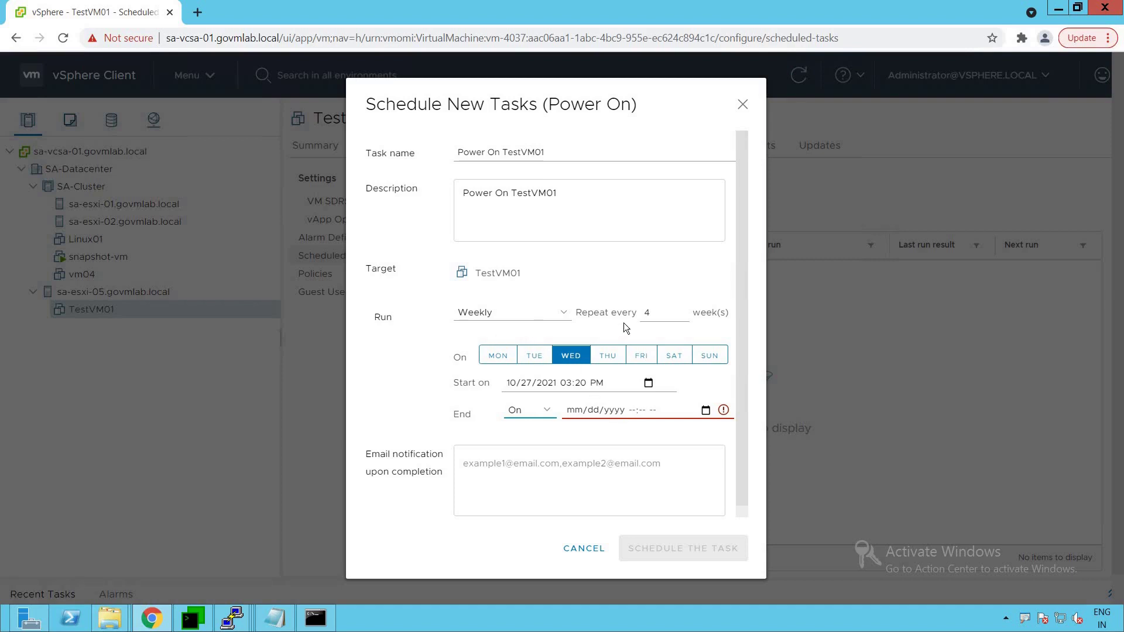
Step: Set the task's end to 11/27/2021 05:20 AM and schedule the task without an email notification
click(706, 410)
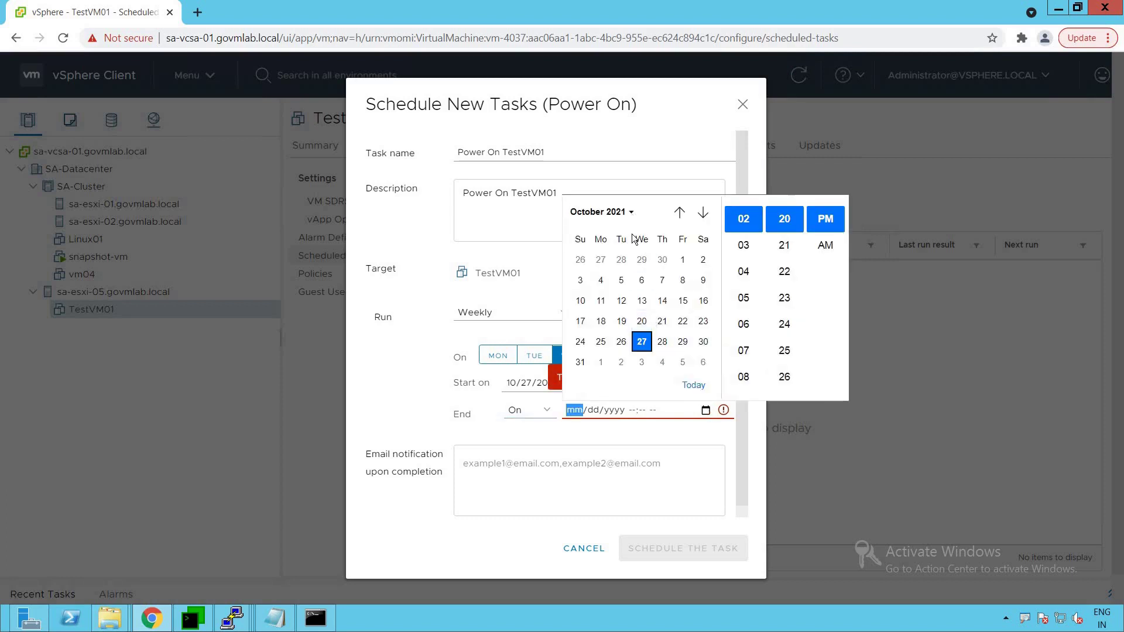
click(631, 210)
click(631, 212)
click(631, 212)
click(656, 311)
click(743, 297)
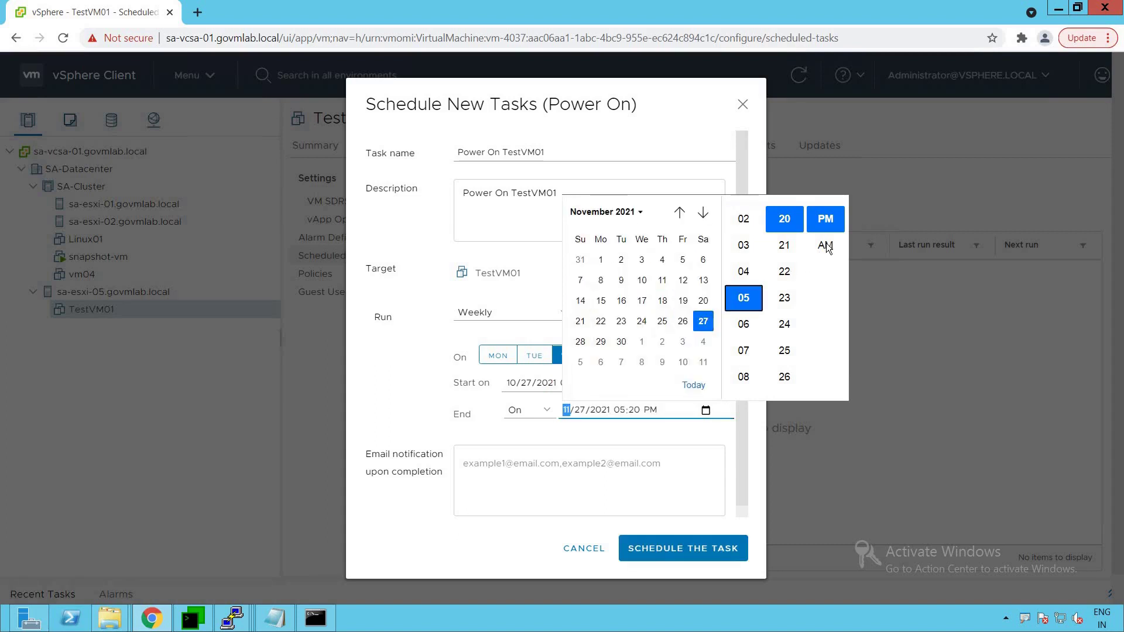
click(826, 244)
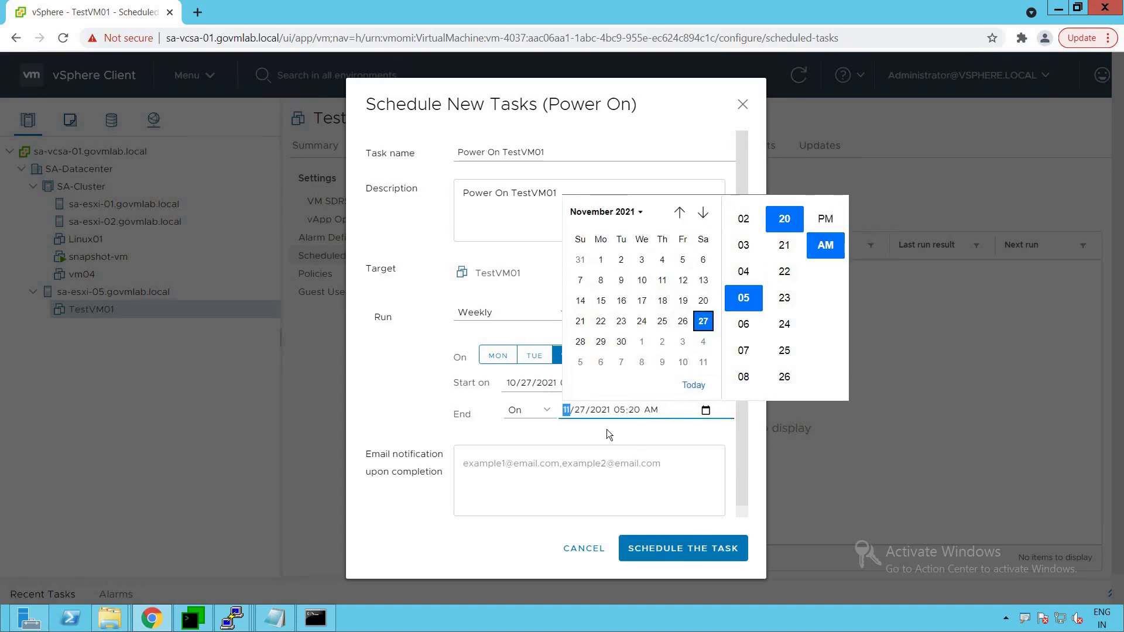
click(549, 435)
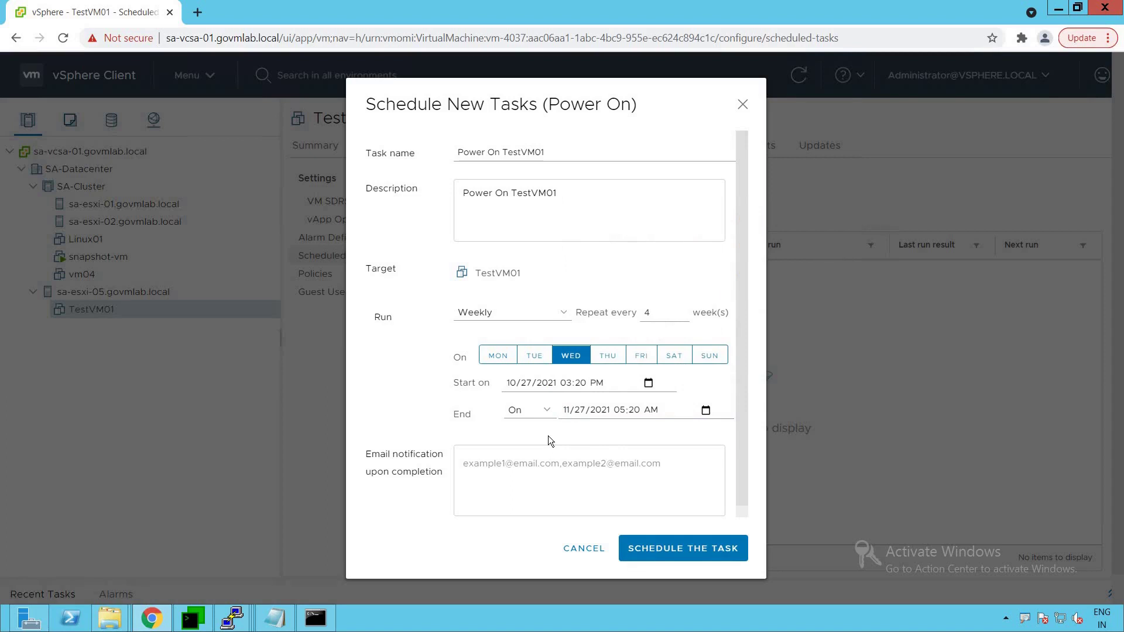
click(373, 456)
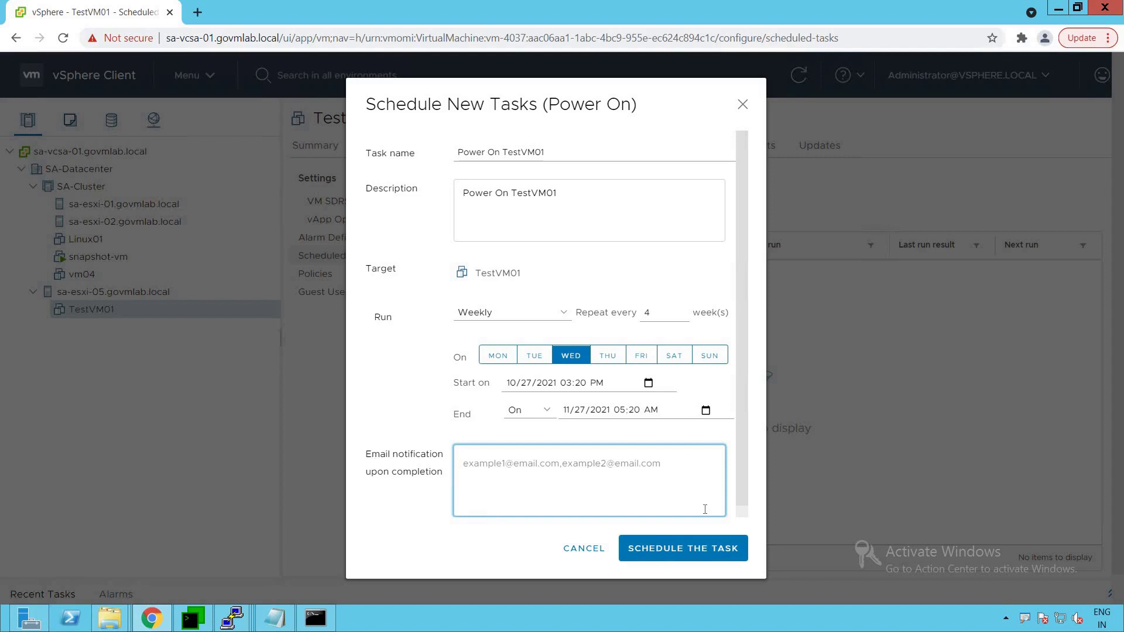
click(701, 553)
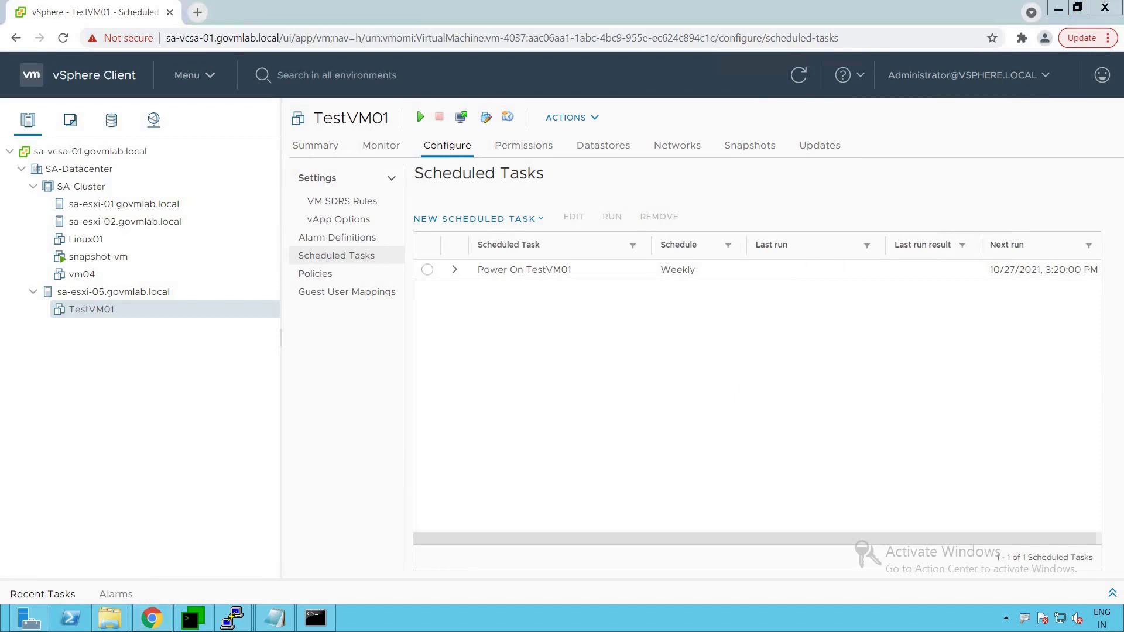
Step: Review the name, schedule, last run, last run result and next run of the scheduled power-on task
drag(460, 232, 610, 281)
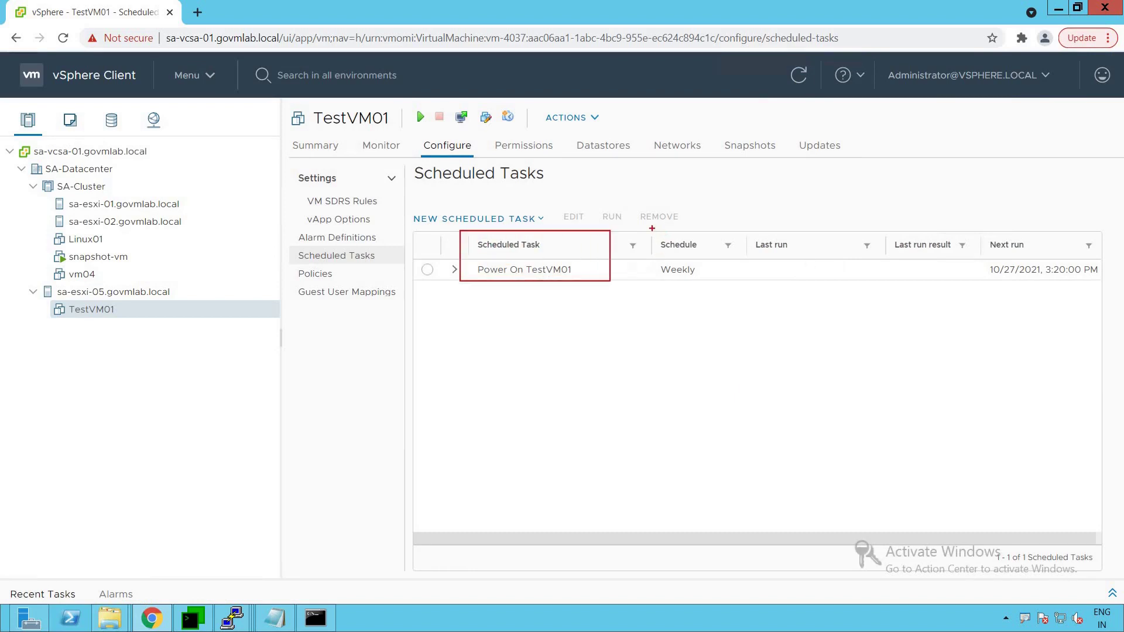
mouse_move(647, 227)
mouse_down()
mouse_move(688, 261)
mouse_move(748, 281)
mouse_up()
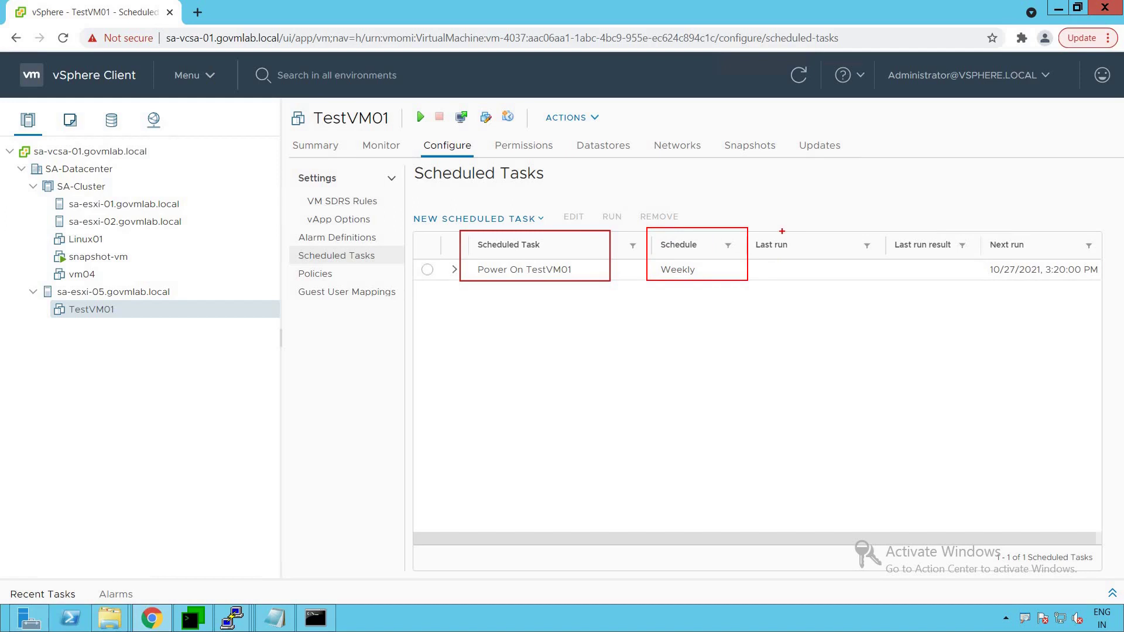
key(ctrl+z)
drag(749, 231, 876, 268)
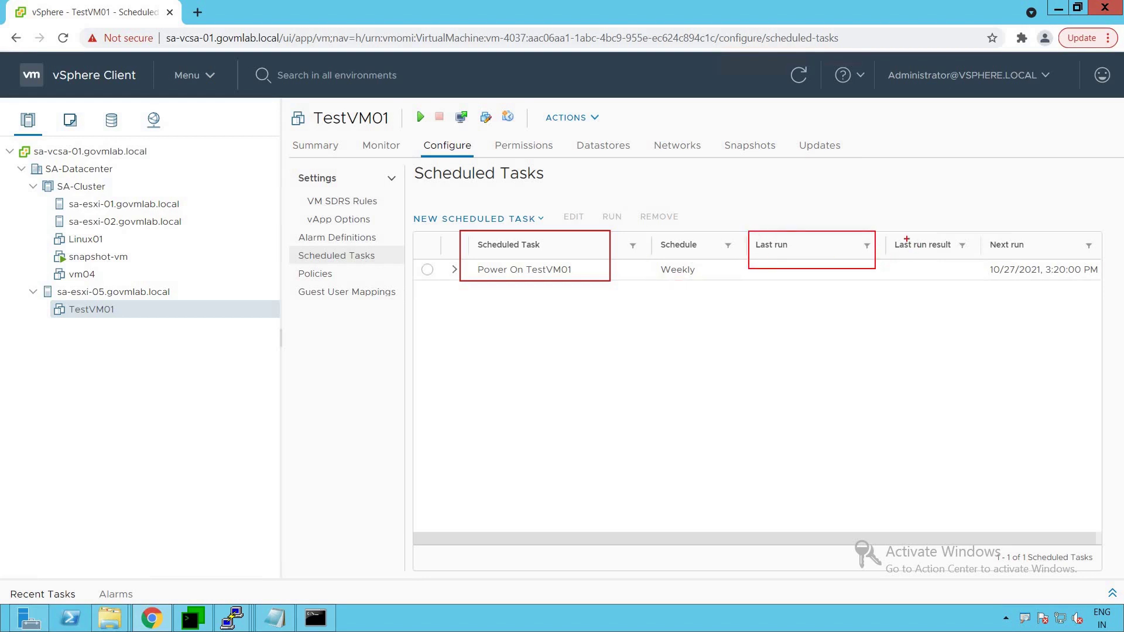
drag(883, 228, 977, 274)
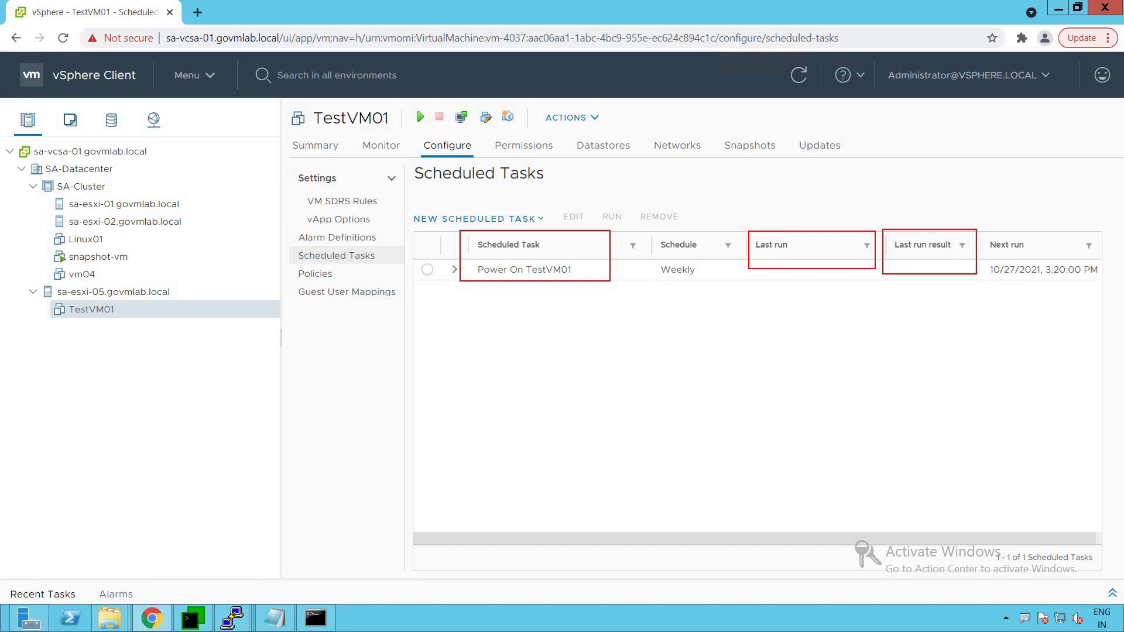
key(ctrl+z)
drag(980, 232, 1107, 284)
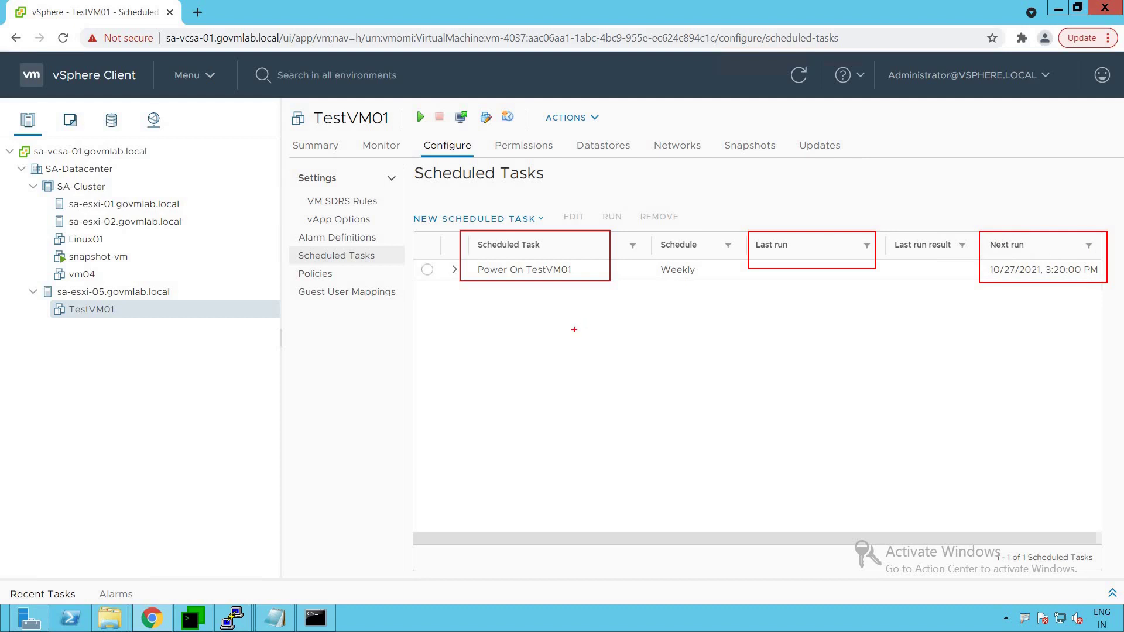
key(ctrl+z)
key(Escape)
Step: Expand the Power On TestVM01 task and review its description, schedule details, initiator, last modification and run history
click(455, 270)
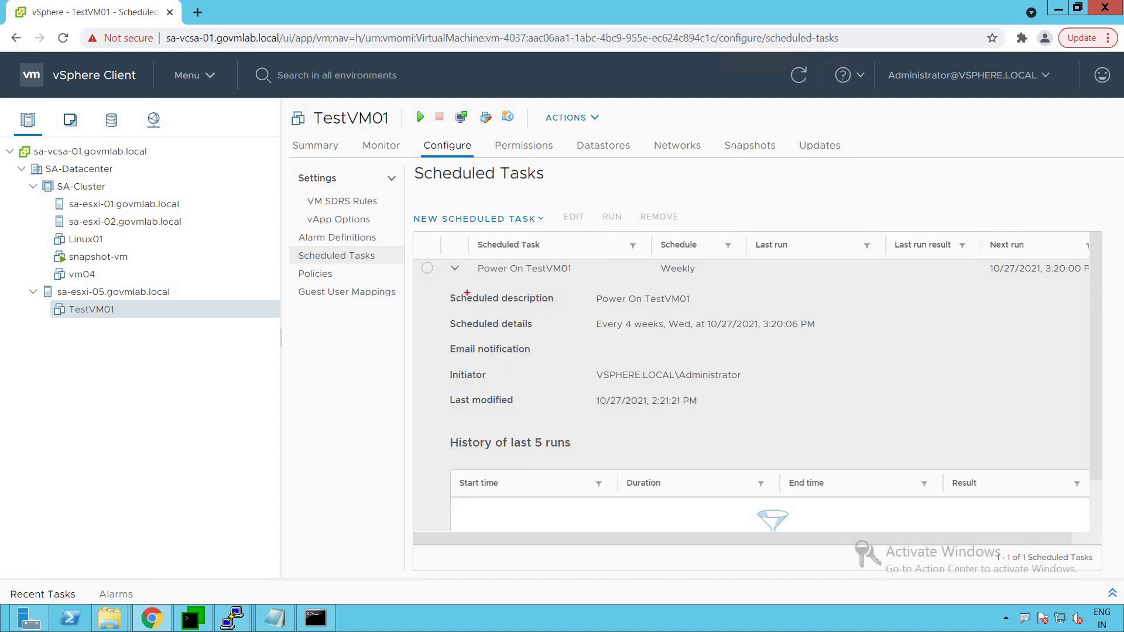
drag(443, 286, 553, 305)
key(ctrl+z)
mouse_move(439, 287)
mouse_down()
mouse_move(659, 317)
mouse_move(728, 307)
mouse_up()
mouse_move(444, 311)
mouse_down()
mouse_move(588, 338)
mouse_move(858, 341)
mouse_up()
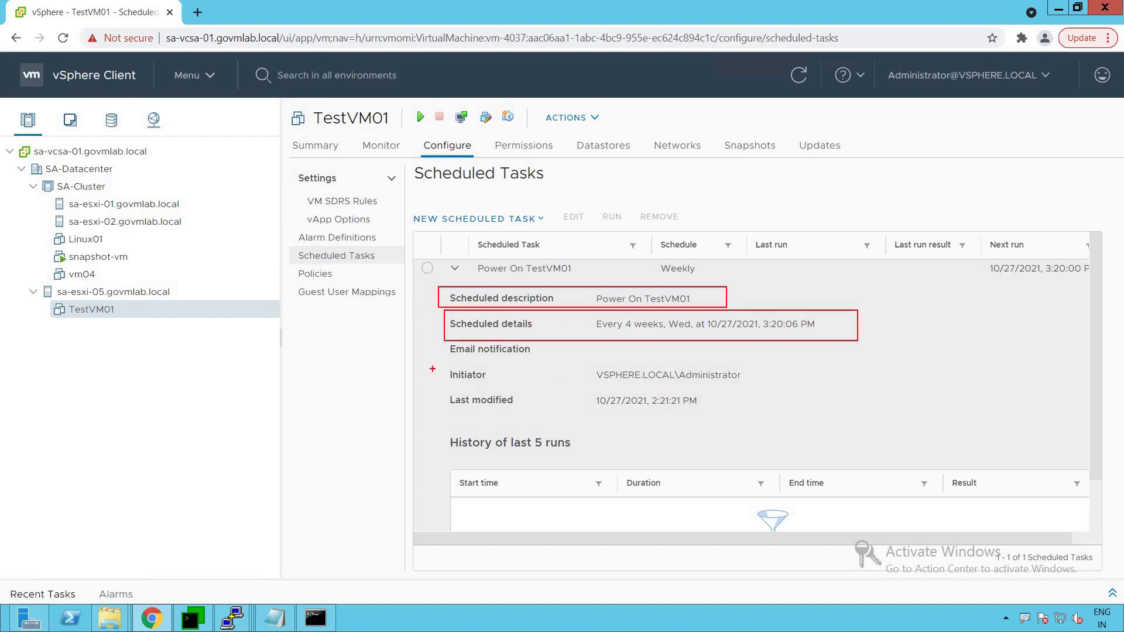
drag(438, 366, 760, 390)
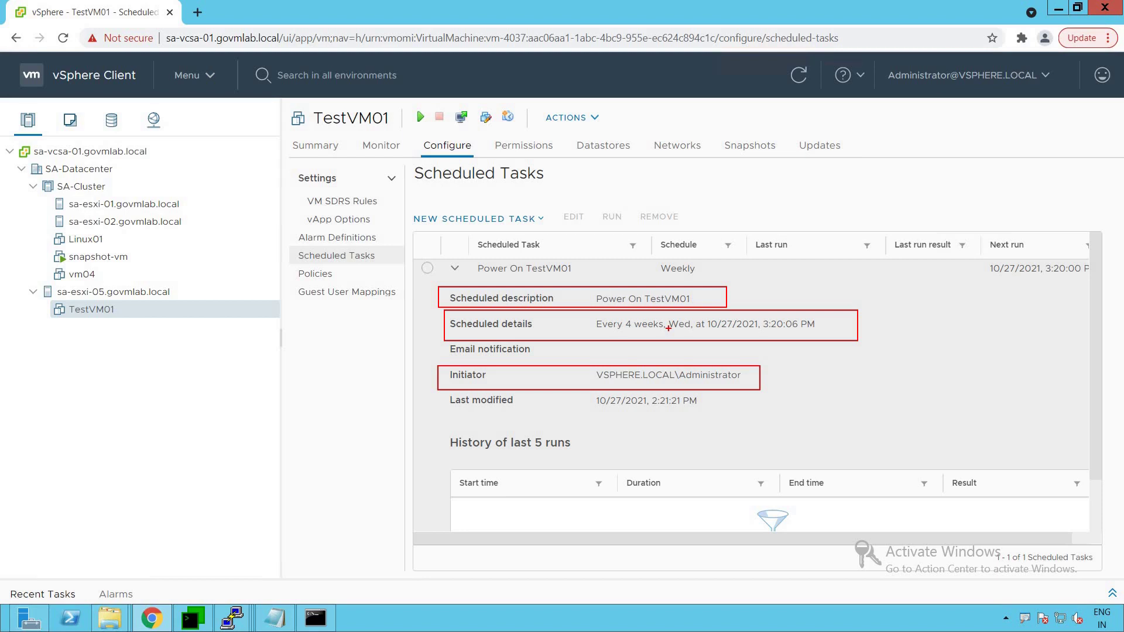
key(ctrl+z)
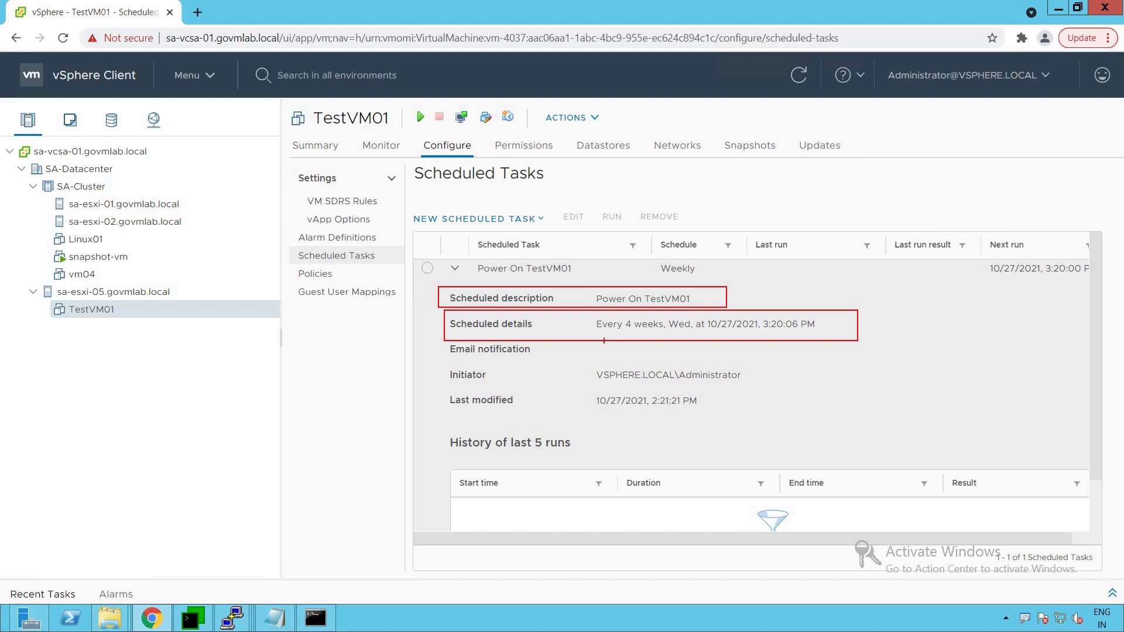
mouse_move(436, 384)
mouse_down()
mouse_move(503, 404)
mouse_move(752, 417)
mouse_up()
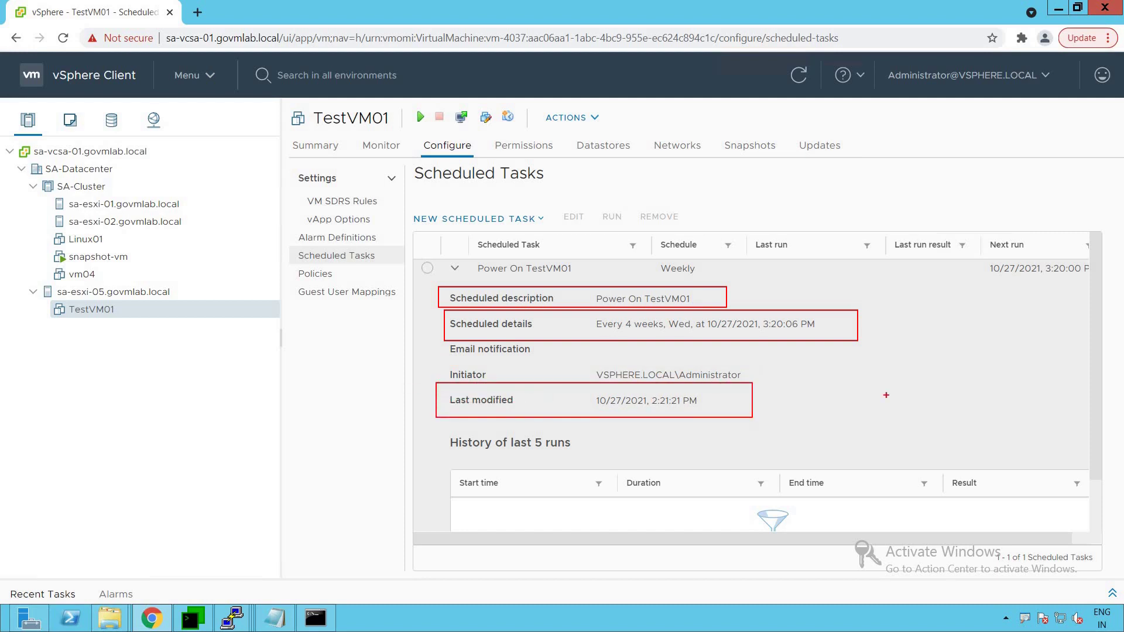
key(Escape)
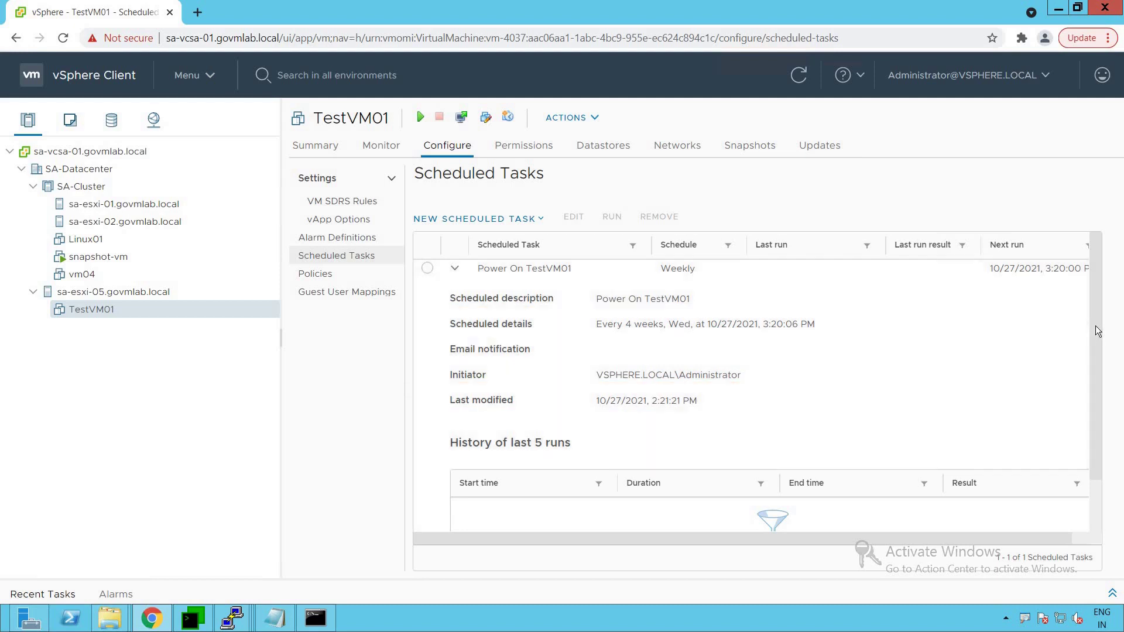
scroll(738, 458, down, 1)
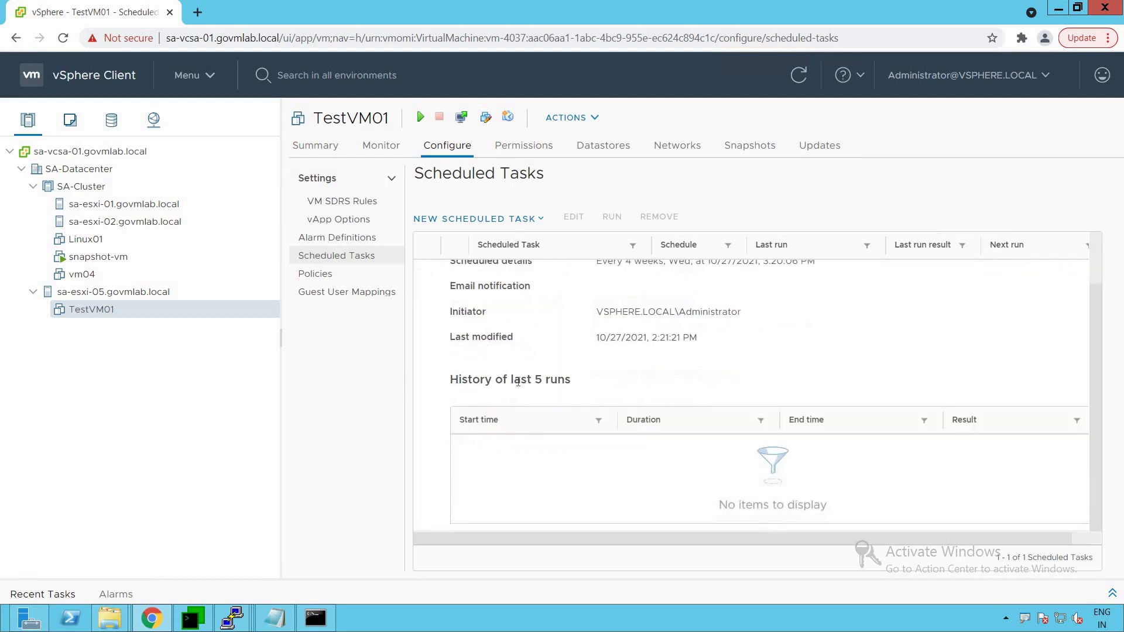
drag(444, 358, 604, 400)
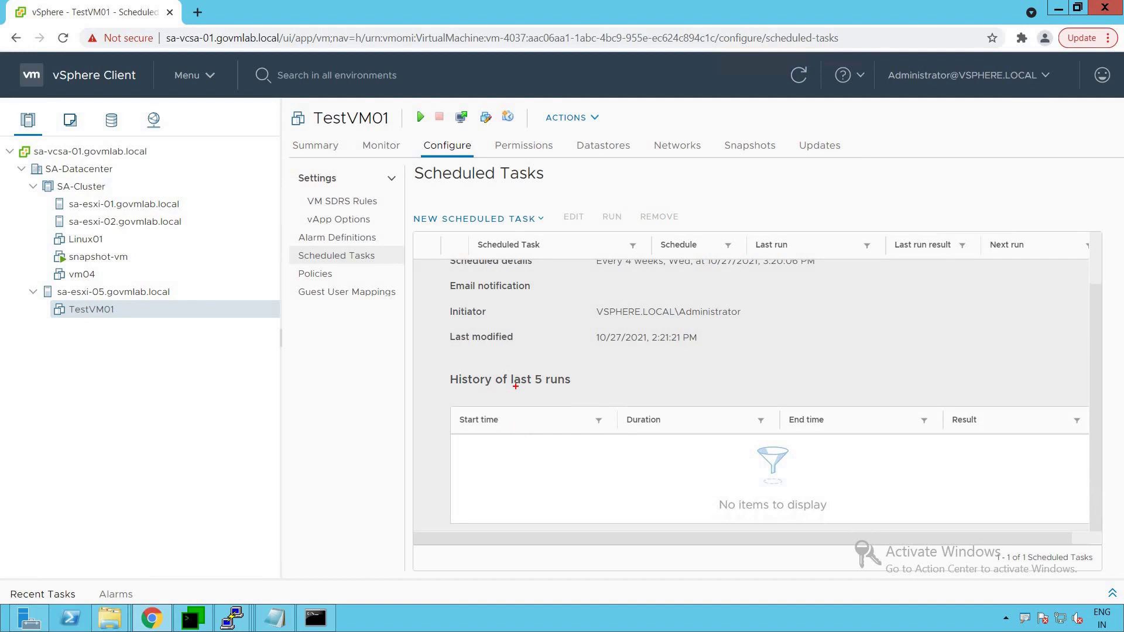
Step: Start a new scheduled task of type Take Snapshot for TestVM01 and name it "Take Snapshot of TestVM01"
click(542, 216)
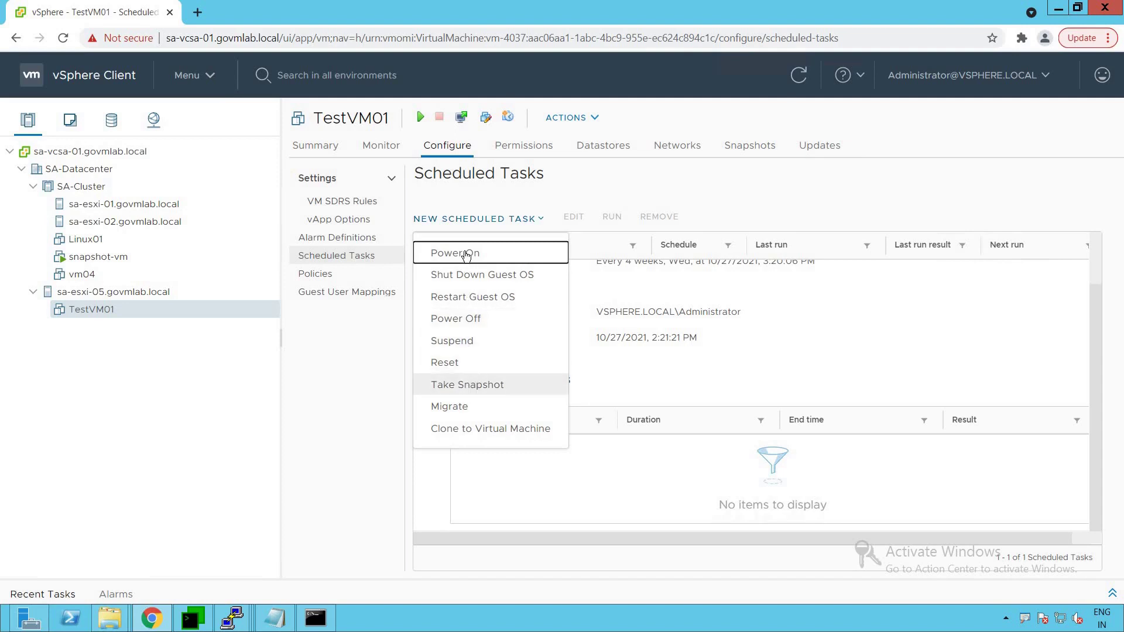
key(Return)
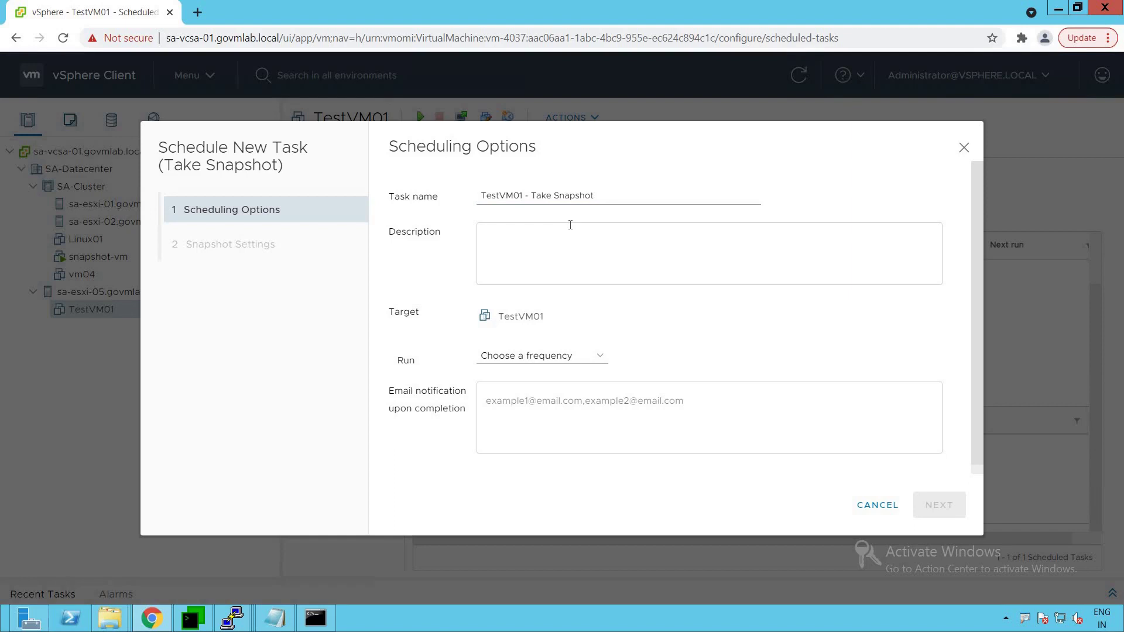
drag(605, 195, 479, 197)
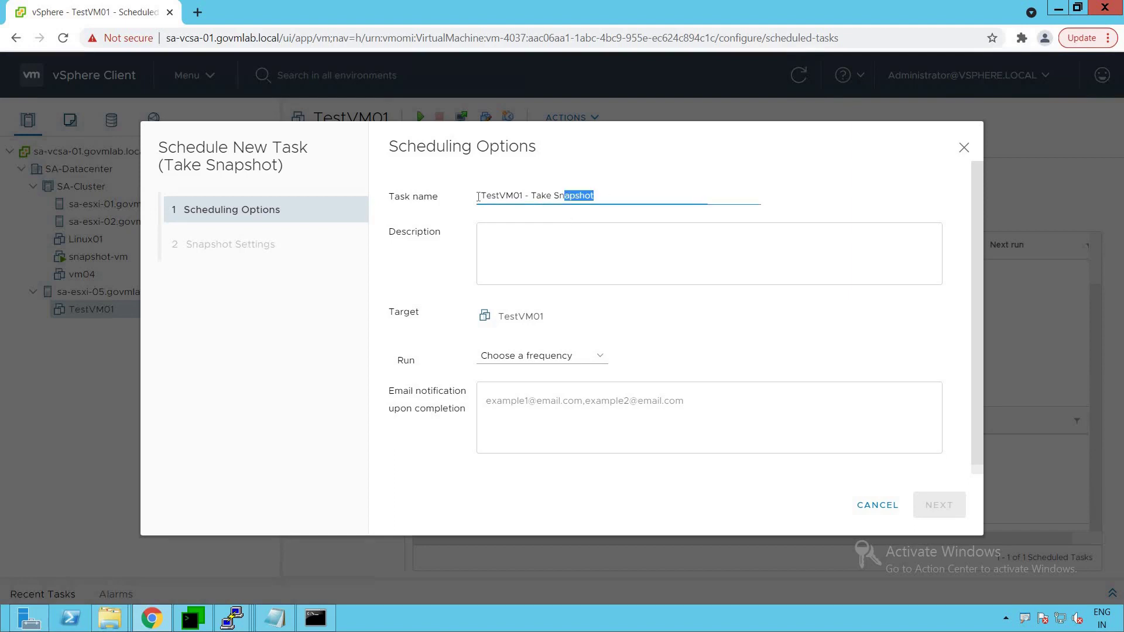
text(Take Snapsho)
key(BackSpace)
key(BackSpace)
text(hot)
key(BackSpace)
key(BackSpace)
key(BackSpace)
text(hot of TestVM01)
Step: Copy the task name "Take Snapshot of TestVM01" into the snapshot task's description
click(502, 196)
key(ctrl+a)
key(ctrl+c)
click(535, 248)
key(ctrl+v)
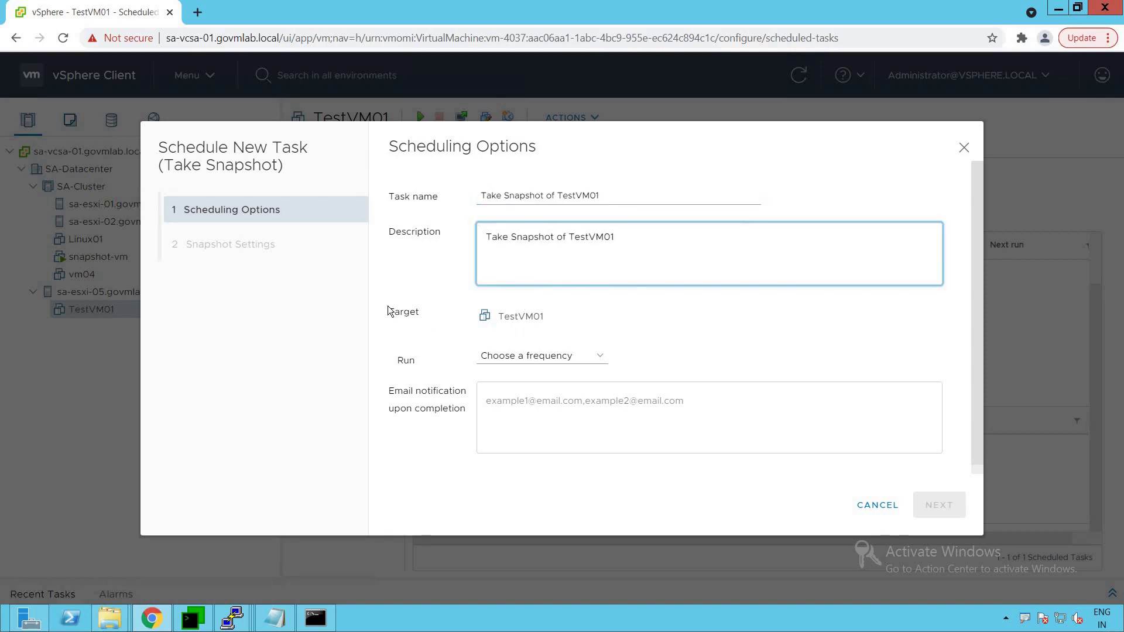
Step: Try the Once, Hourly, Daily and Monthly run frequencies for the snapshot task
click(601, 359)
click(501, 394)
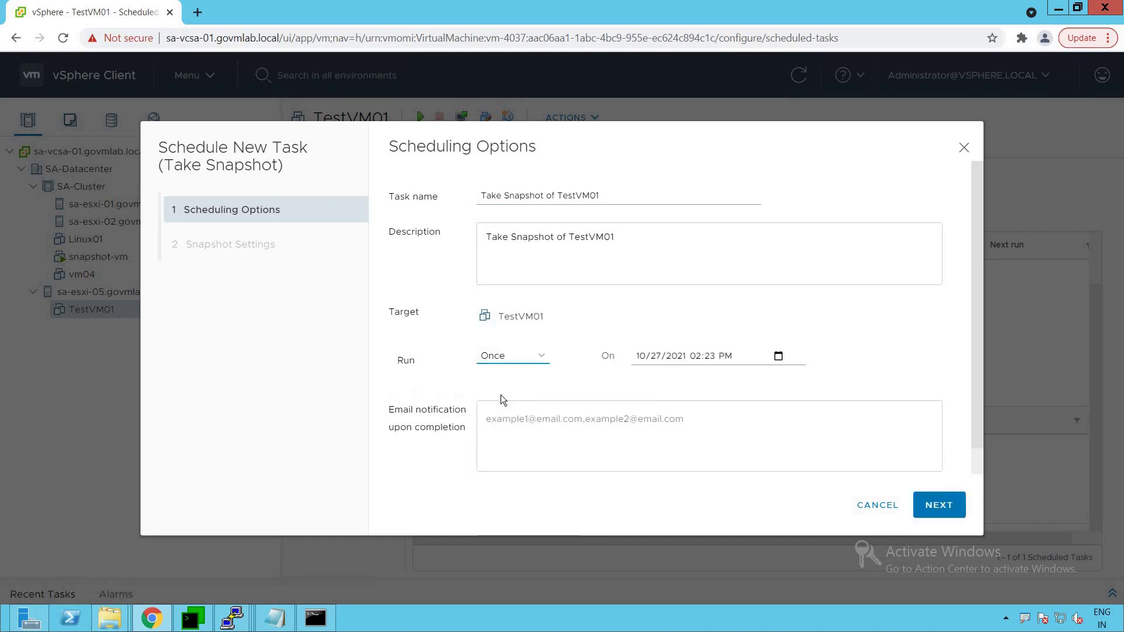
click(544, 357)
click(514, 423)
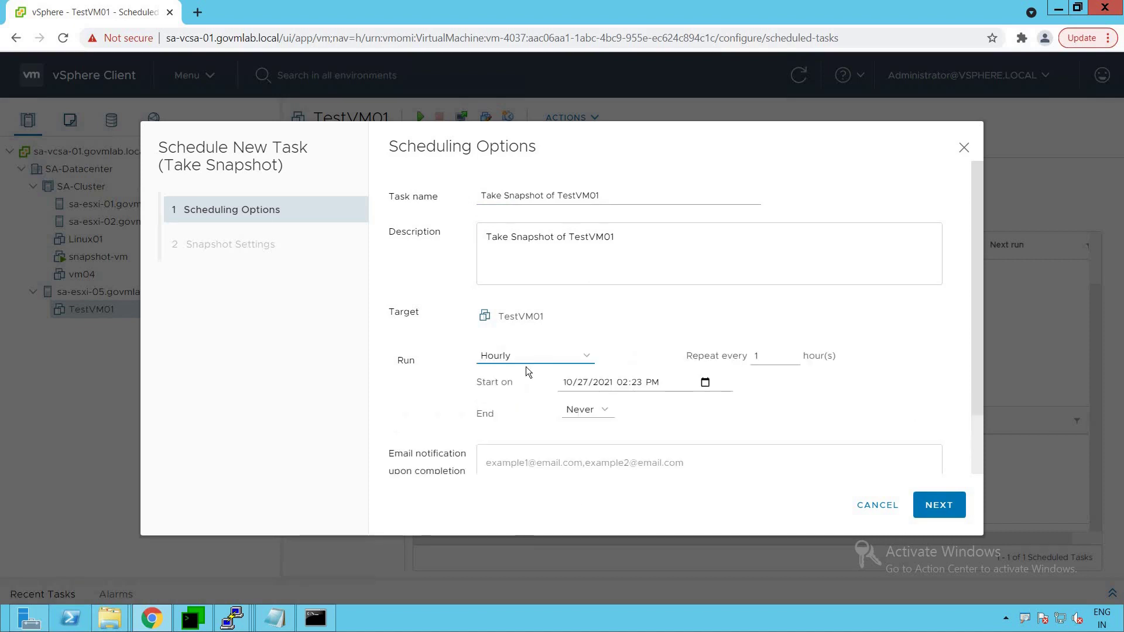
click(532, 360)
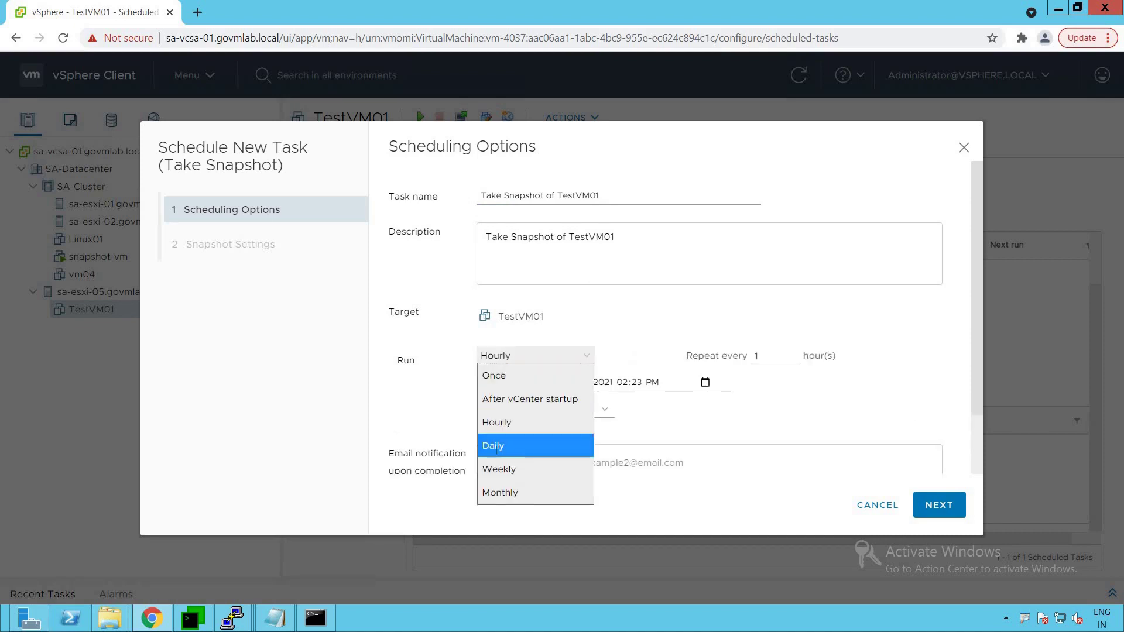
click(496, 448)
click(589, 360)
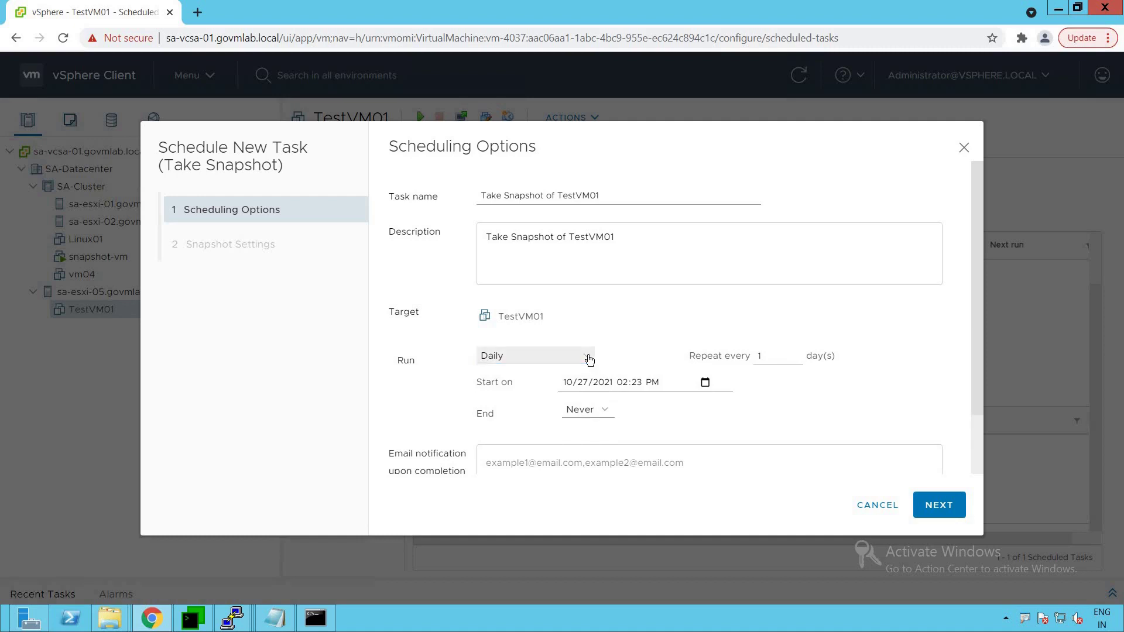
click(520, 493)
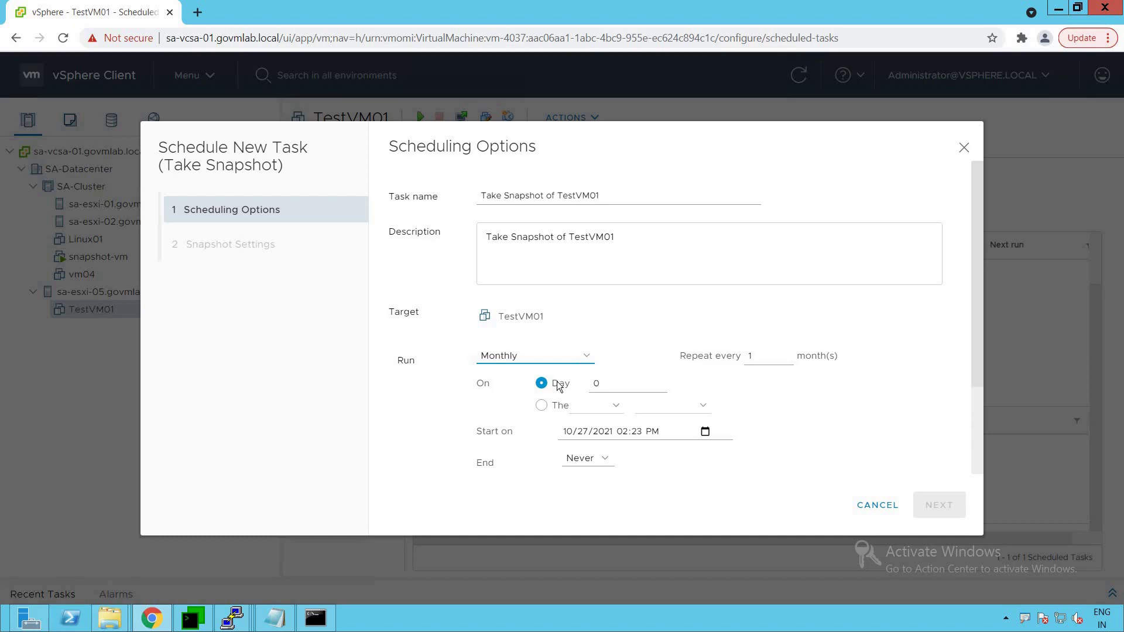
Step: Set the snapshot task to run once and continue to the snapshot settings
click(521, 357)
click(505, 376)
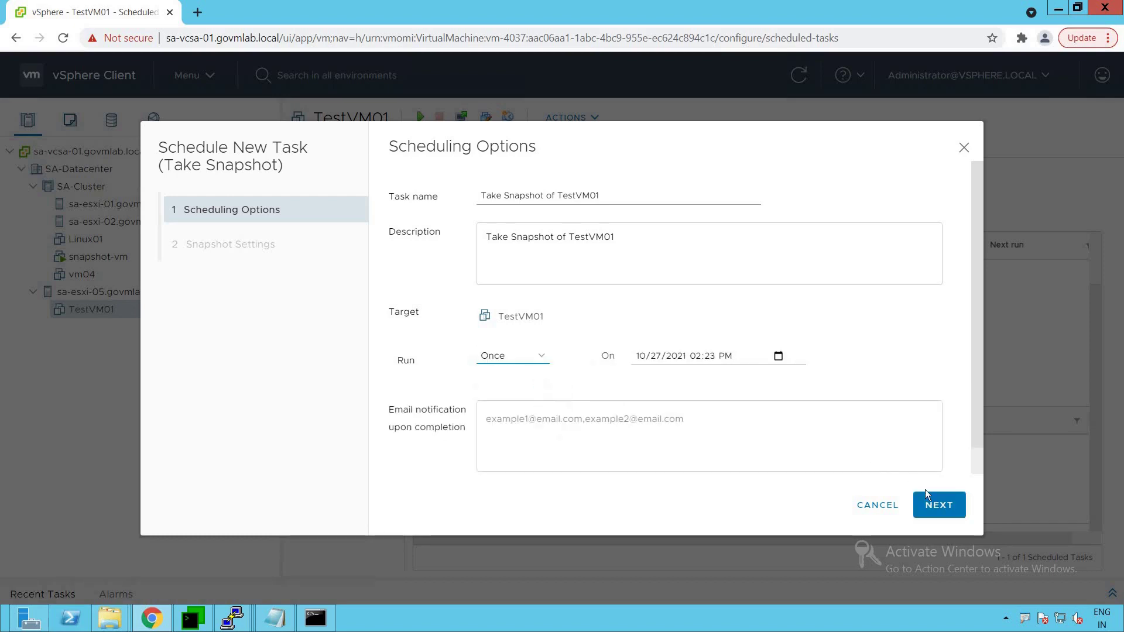
click(937, 506)
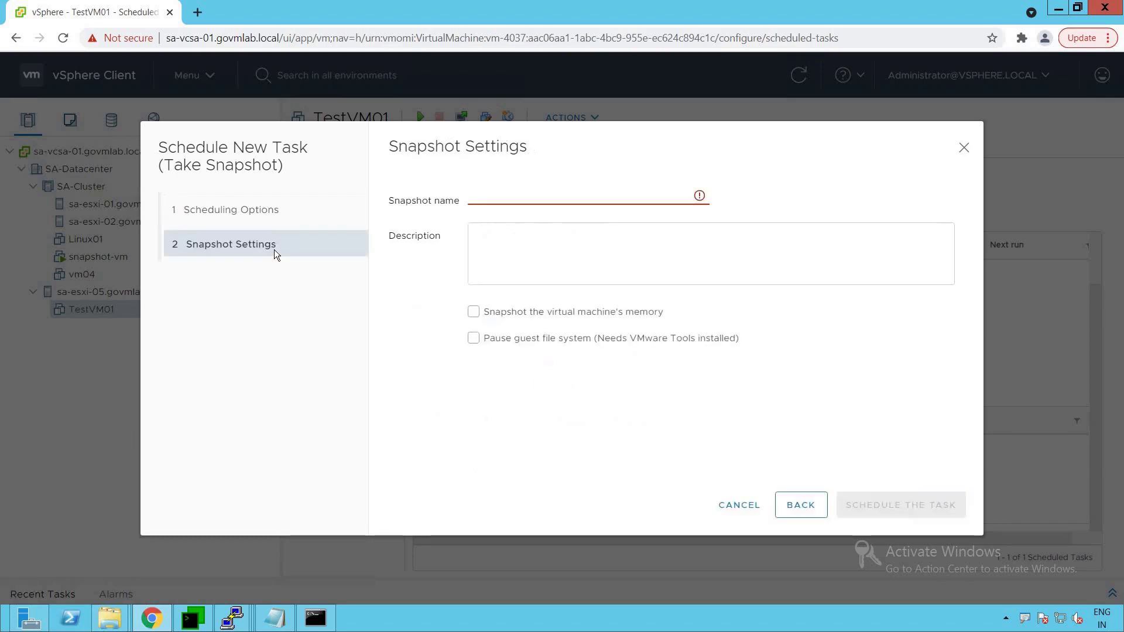
Step: Name the snapshot "snap1", leave its memory option off, and try to schedule the snapshot task
click(481, 197)
text(snap)
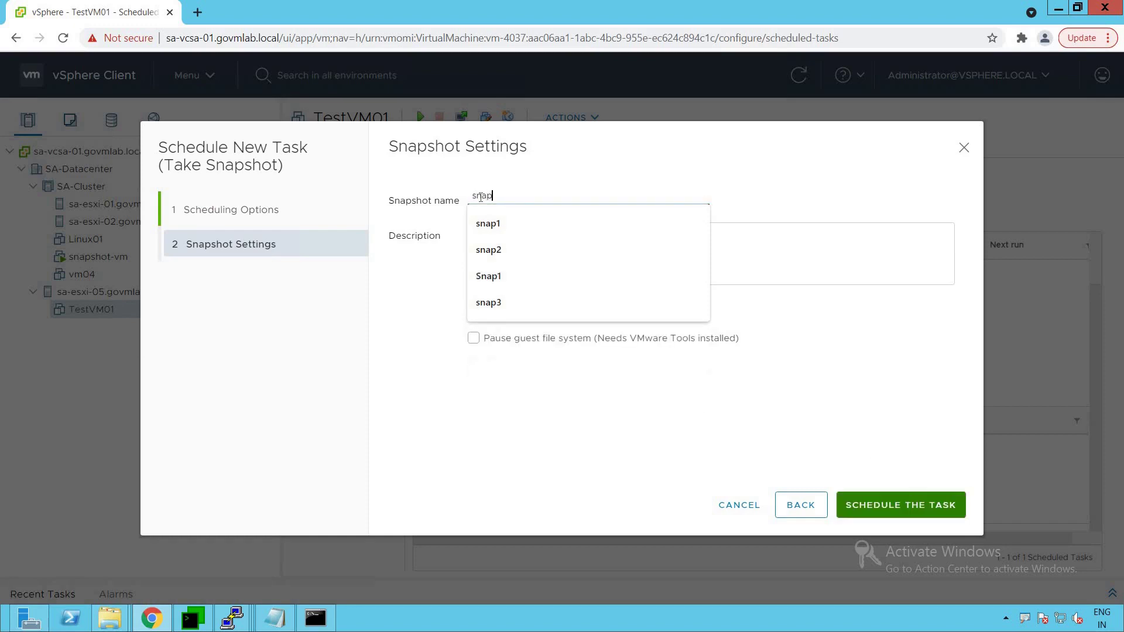
text(1)
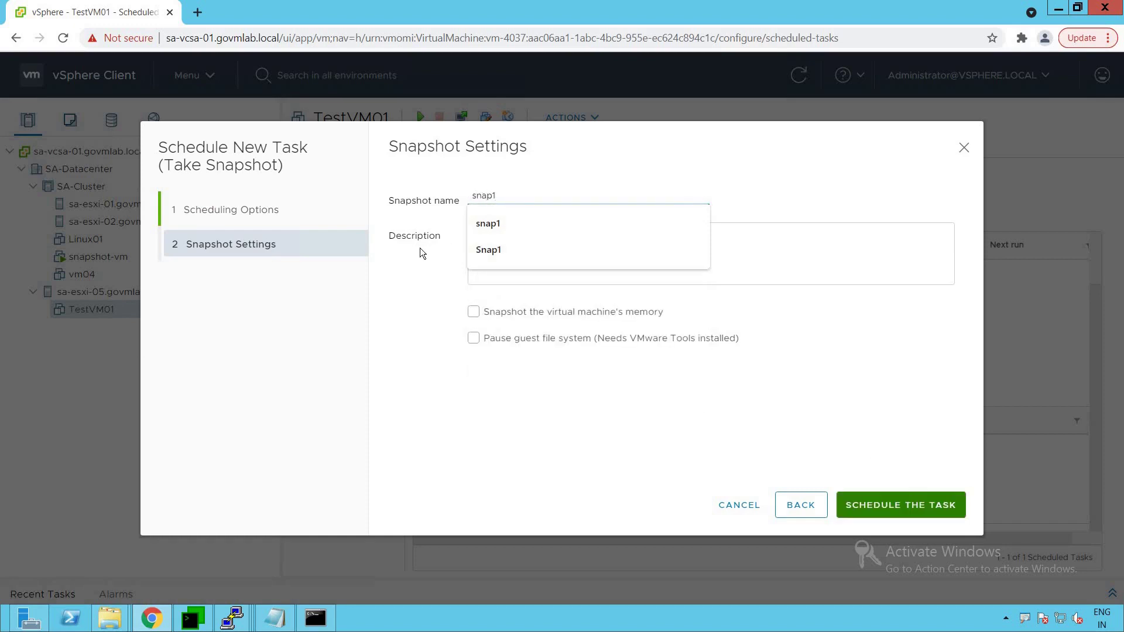
click(472, 320)
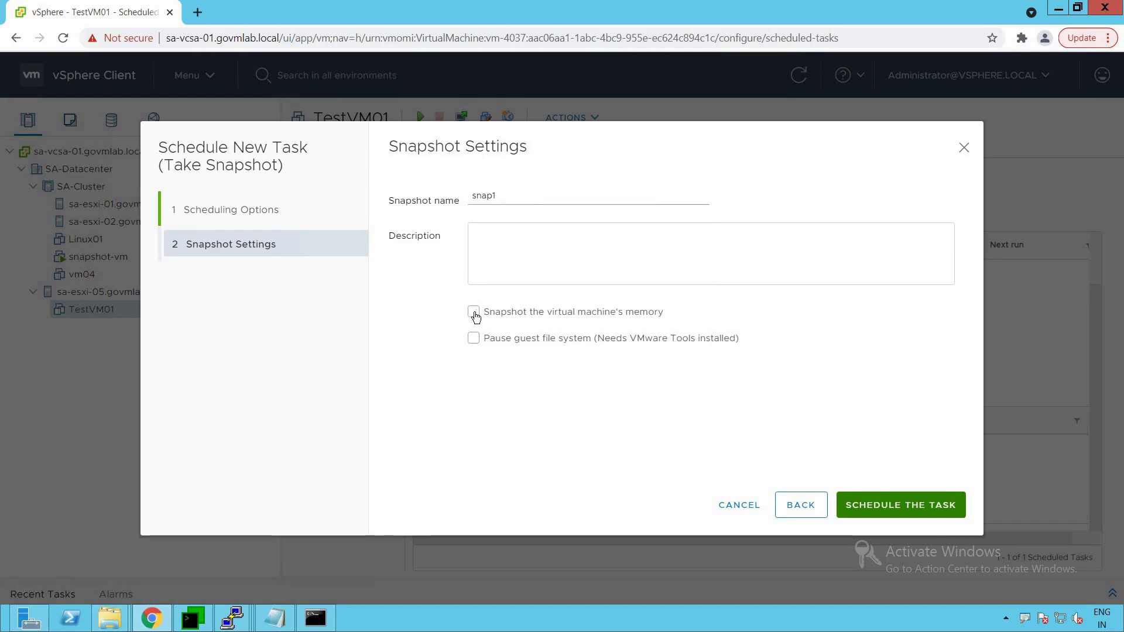
click(476, 316)
click(476, 317)
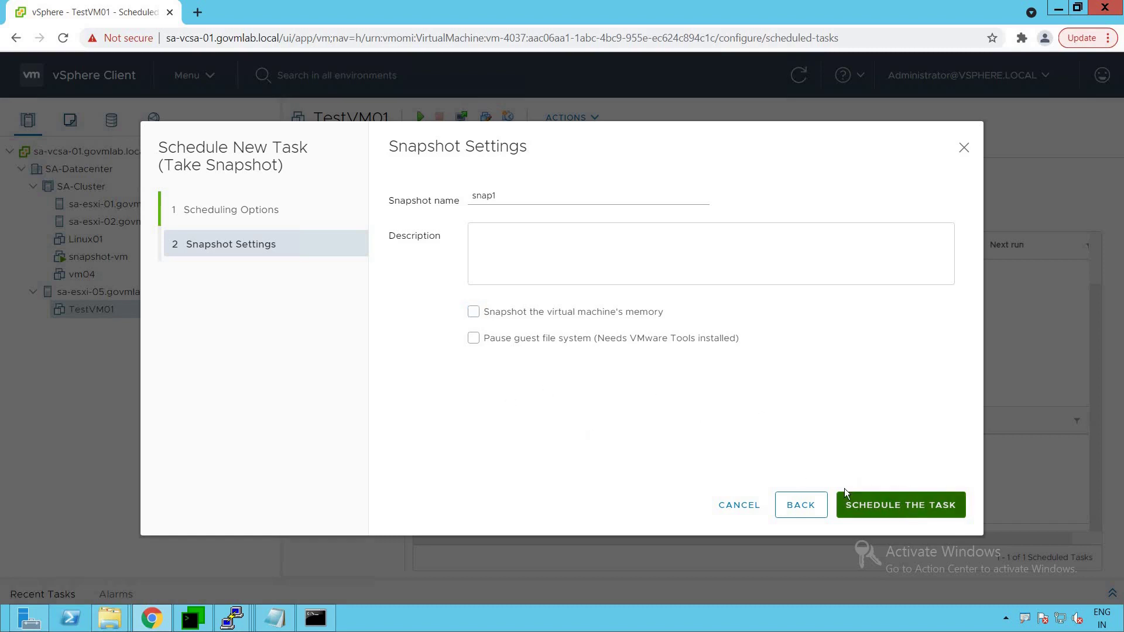
click(907, 507)
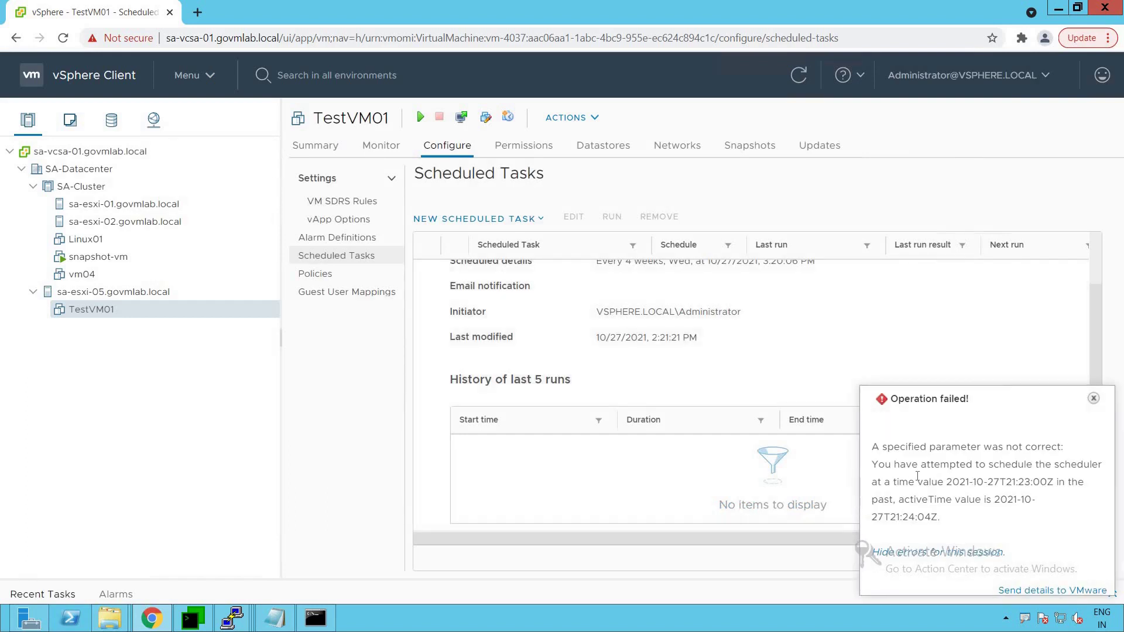
drag(892, 465, 1032, 482)
click(991, 484)
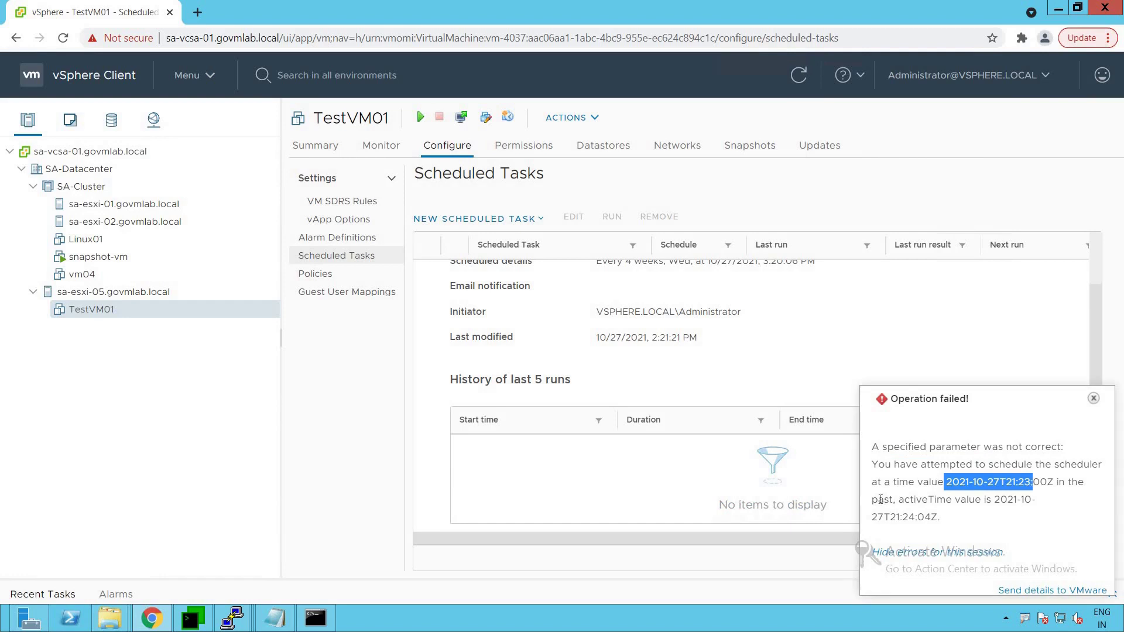
drag(877, 499, 1014, 500)
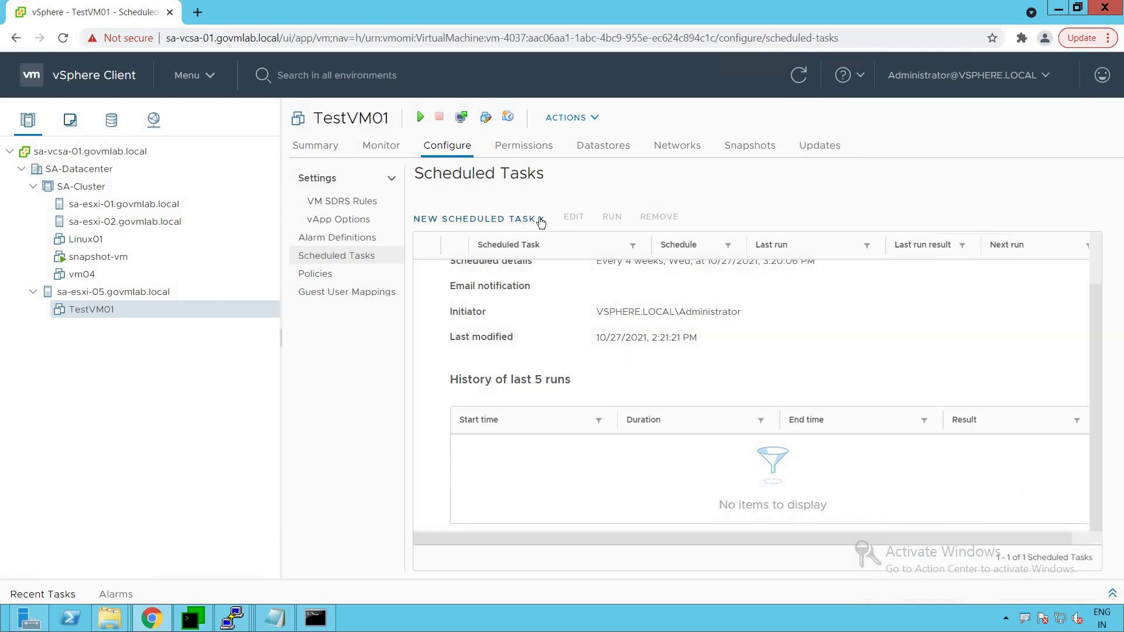
Step: Start a new scheduled task of type Take Snapshot for TestVM01 and set it to run once
click(540, 220)
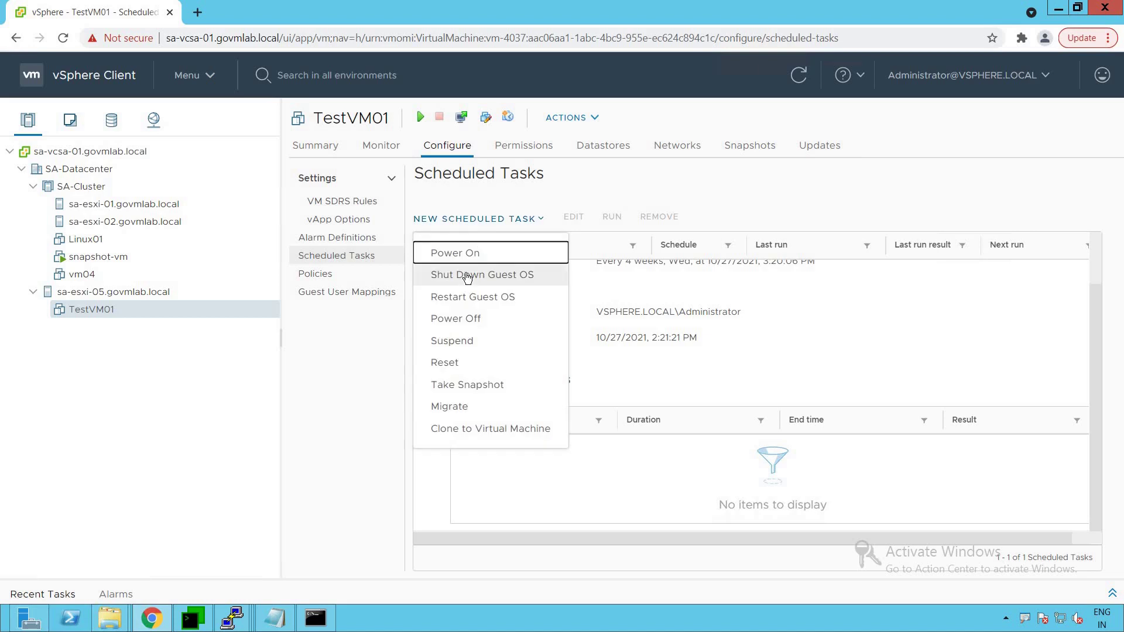
click(469, 386)
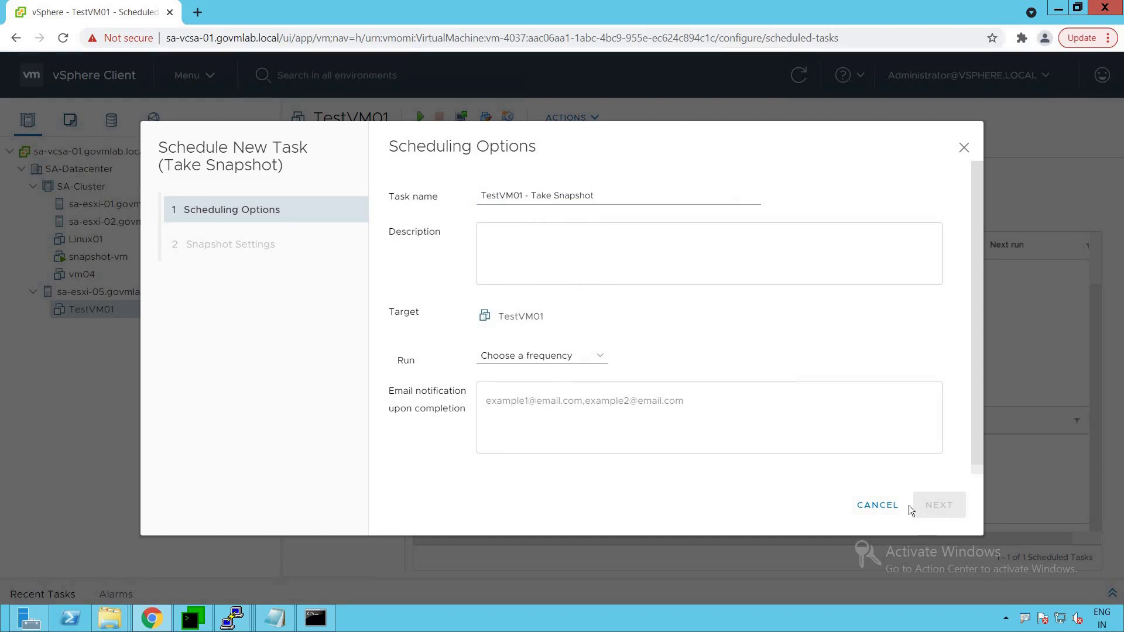
click(522, 361)
click(508, 401)
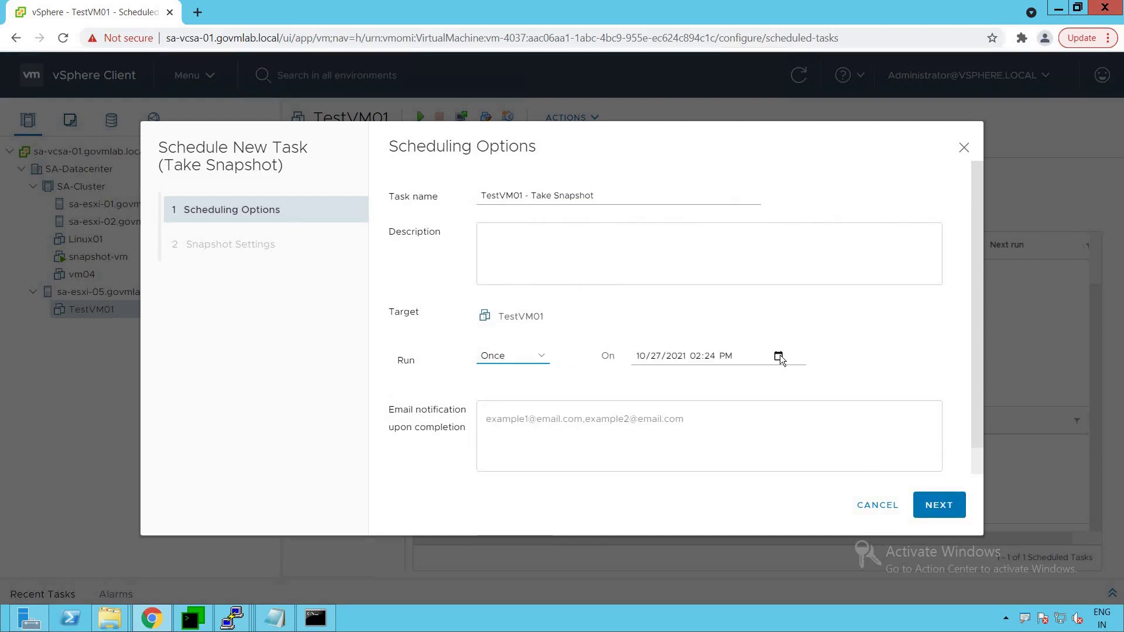
Step: Set the snapshot task's run date and time to 10/28/2021 04:24 PM and continue to the snapshot settings
click(779, 357)
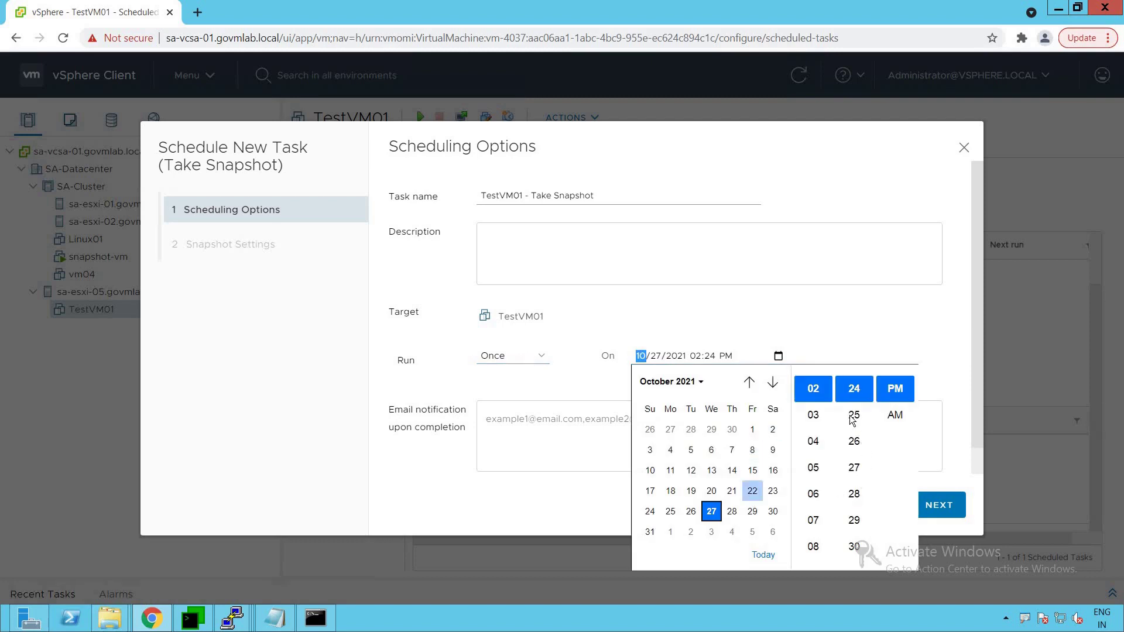
click(812, 442)
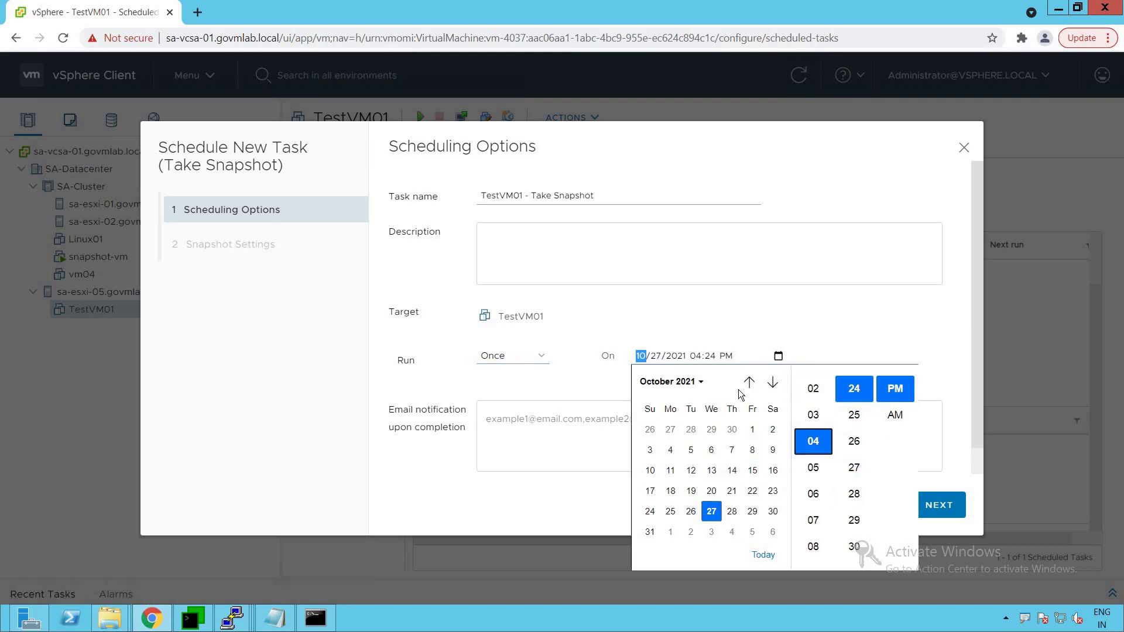
click(732, 511)
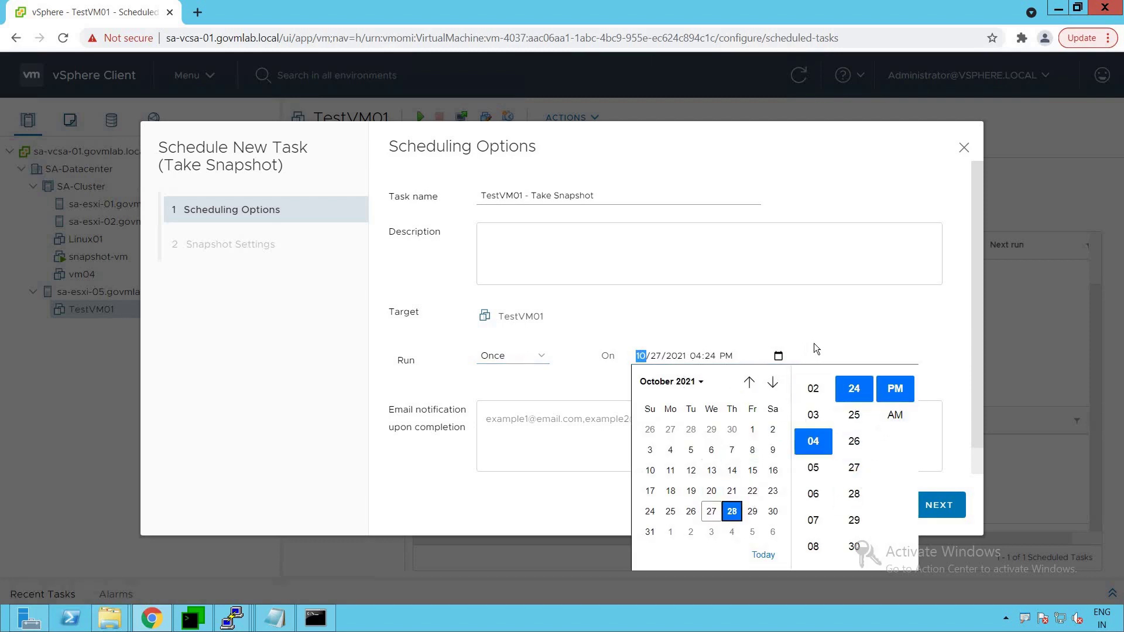
click(814, 346)
click(939, 505)
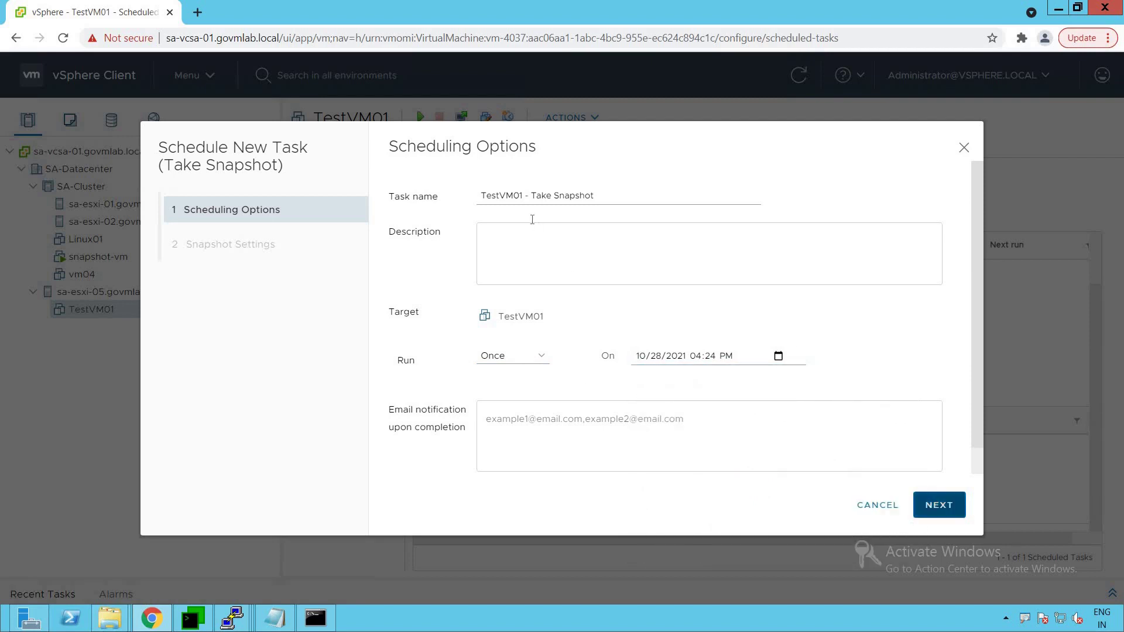
Step: Name the snapshot "snap1" and schedule the snapshot task
click(526, 197)
text(test)
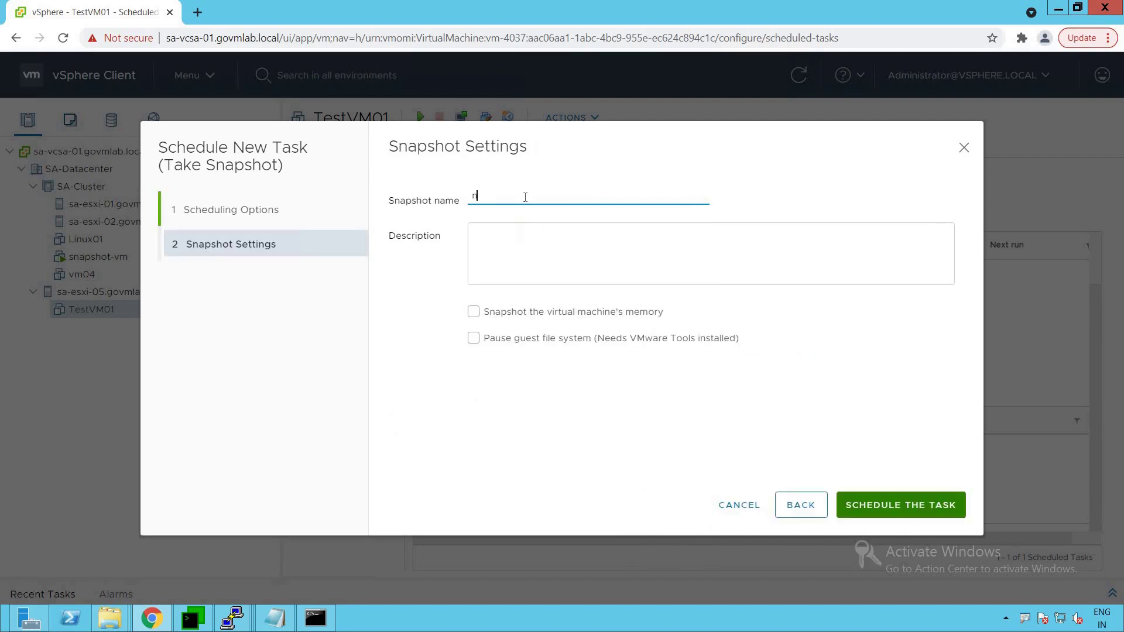
key(BackSpace)
key(BackSpace)
key(BackSpace)
key(BackSpace)
text(snap1)
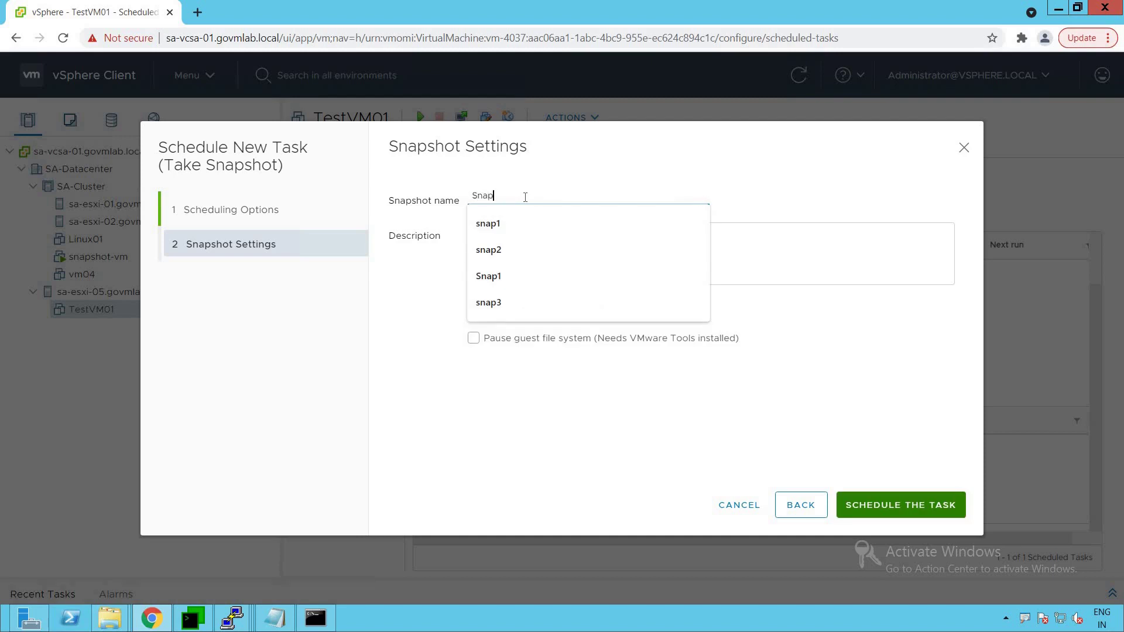
key(Down)
click(936, 507)
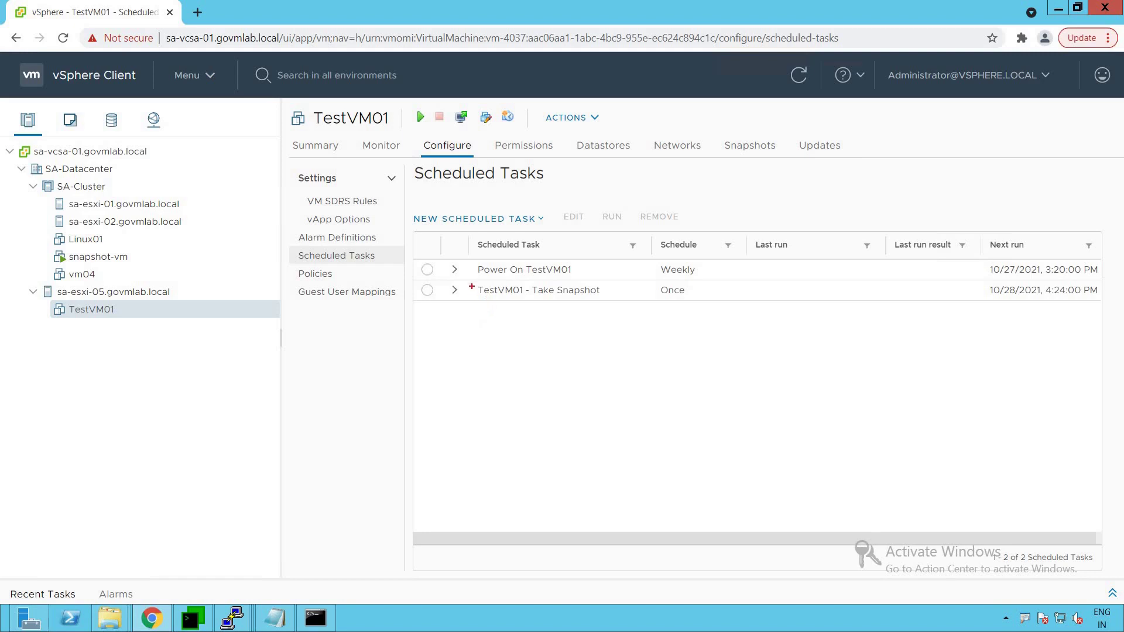
drag(473, 278, 722, 301)
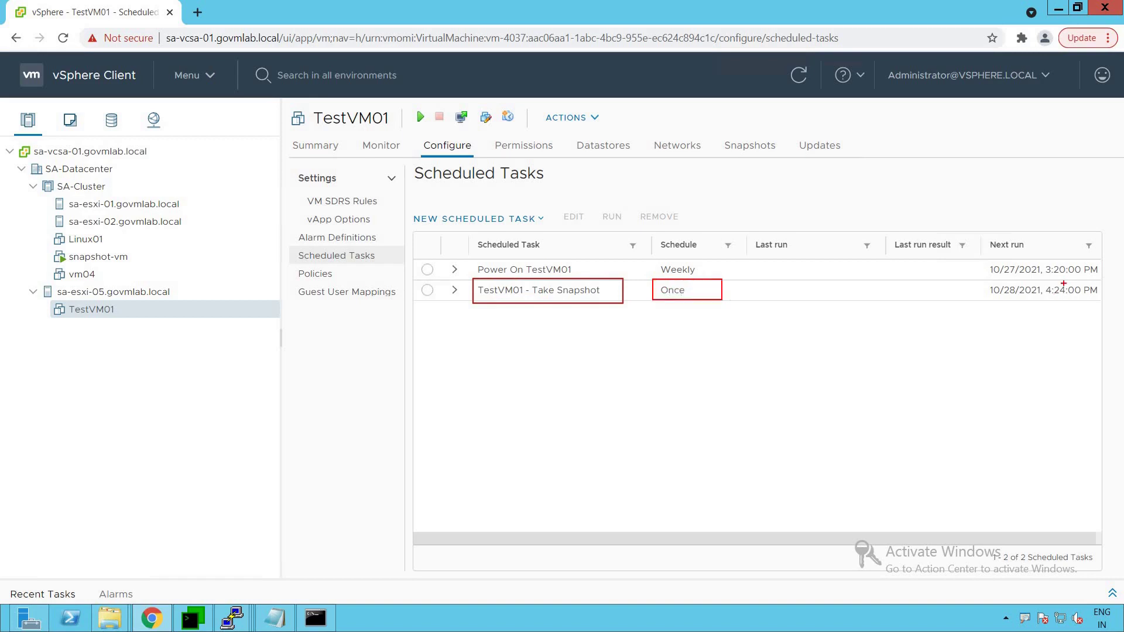
drag(986, 281, 1099, 300)
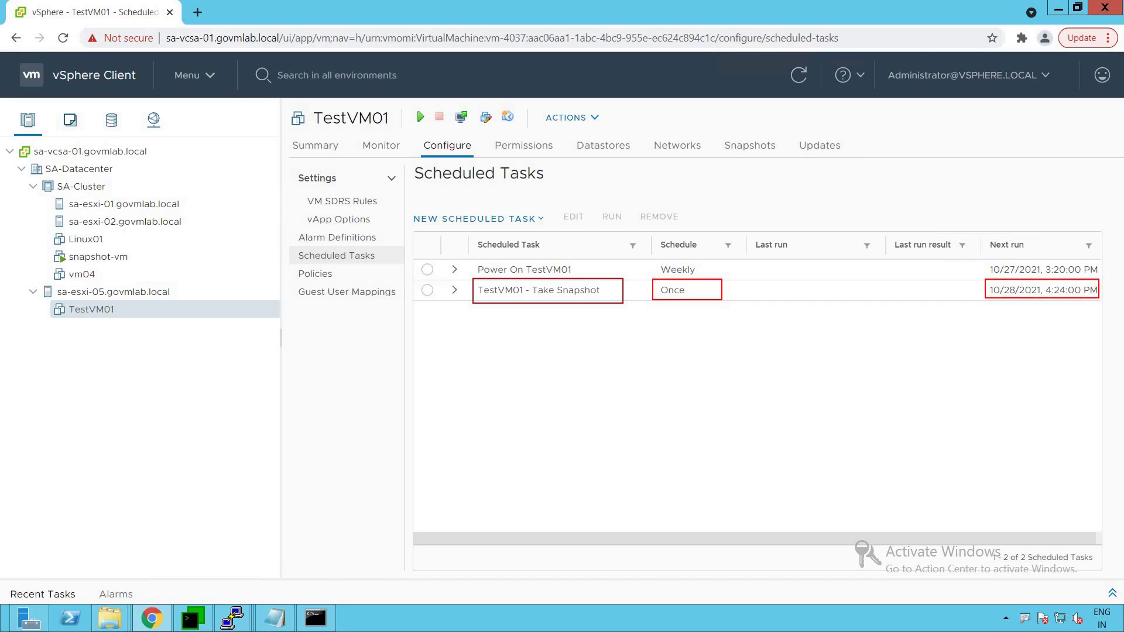
key(ctrl+z)
key(Escape)
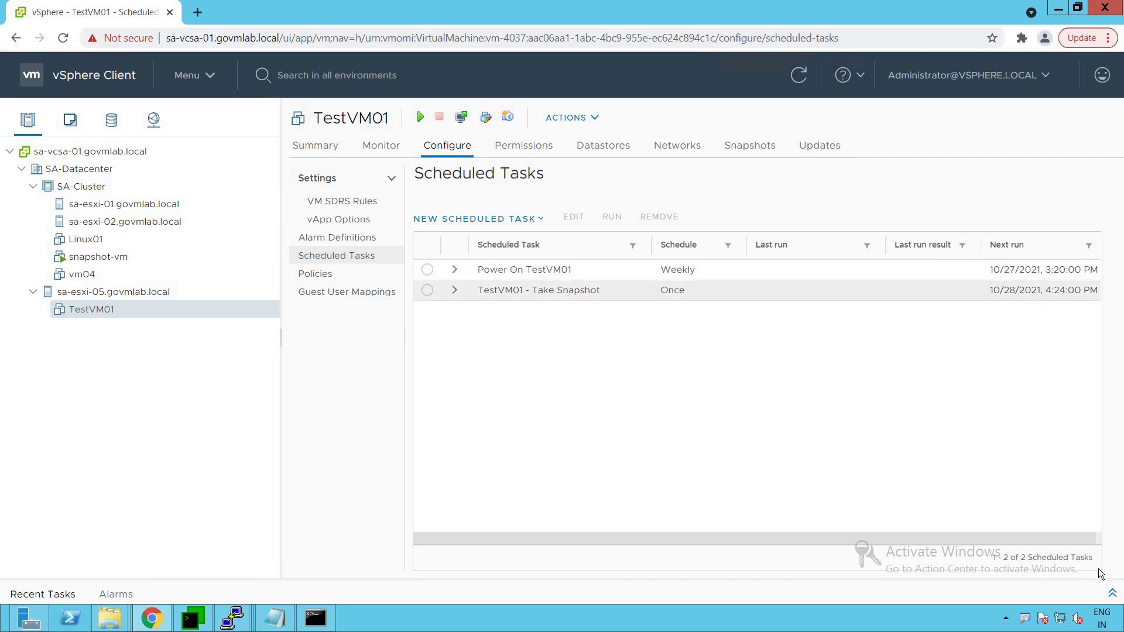
Step: Expand the recent tasks list and run the "TestVM01 - Take Snapshot" scheduled task immediately
click(426, 292)
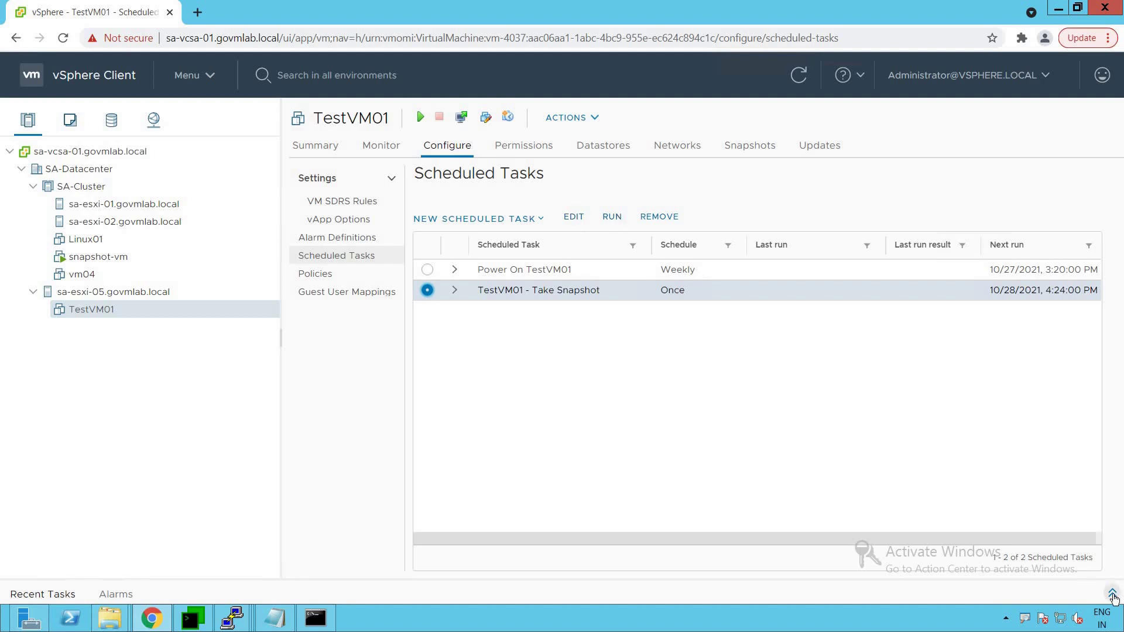
click(1113, 595)
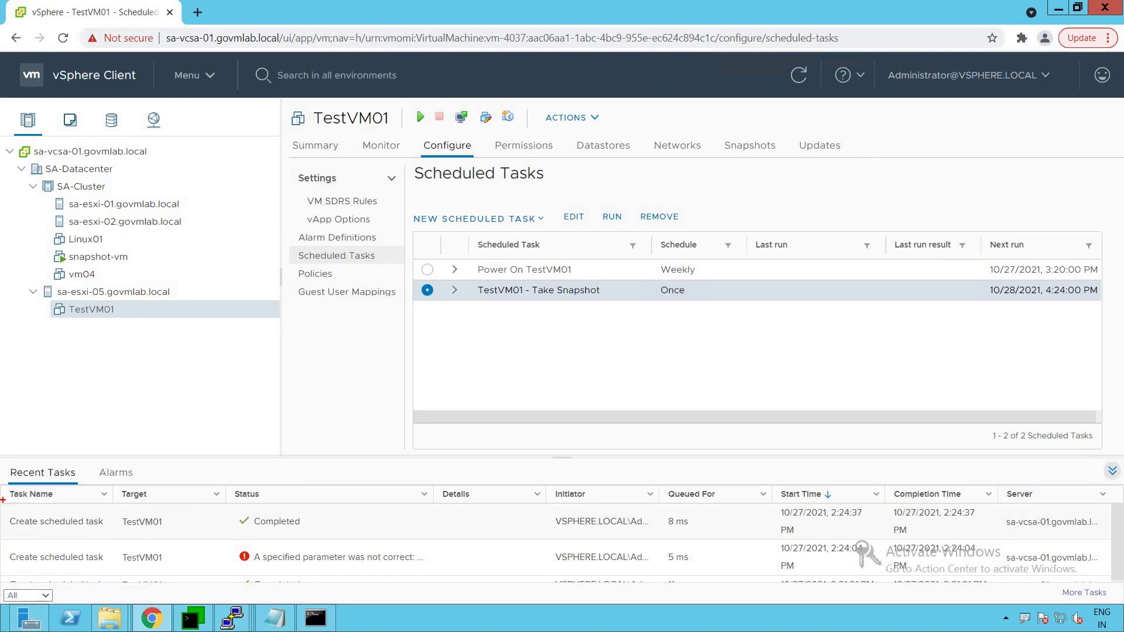
mouse_move(6, 505)
mouse_down()
mouse_move(218, 536)
mouse_move(634, 541)
mouse_up()
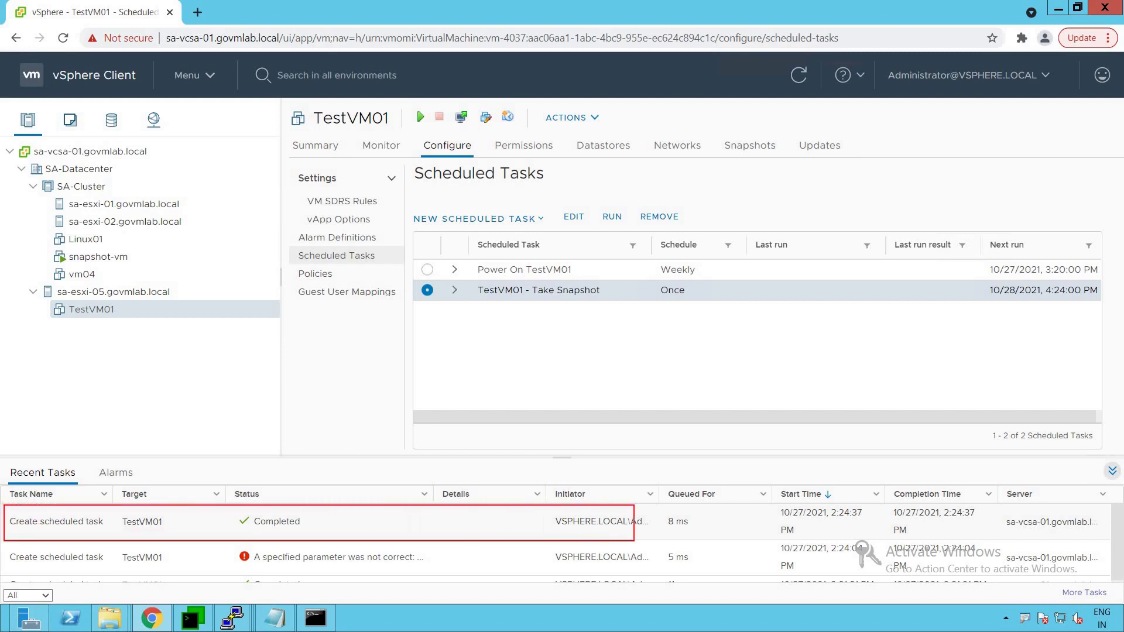
key(Escape)
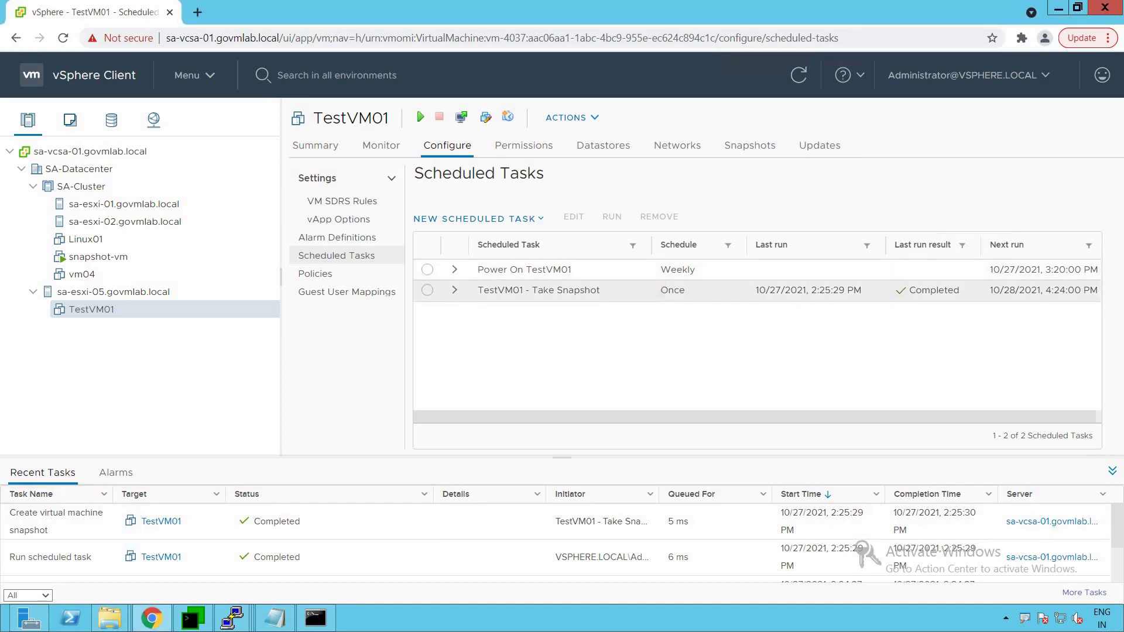
mouse_move(735, 282)
mouse_down()
mouse_move(838, 295)
mouse_move(738, 287)
mouse_move(838, 305)
mouse_move(970, 300)
mouse_up()
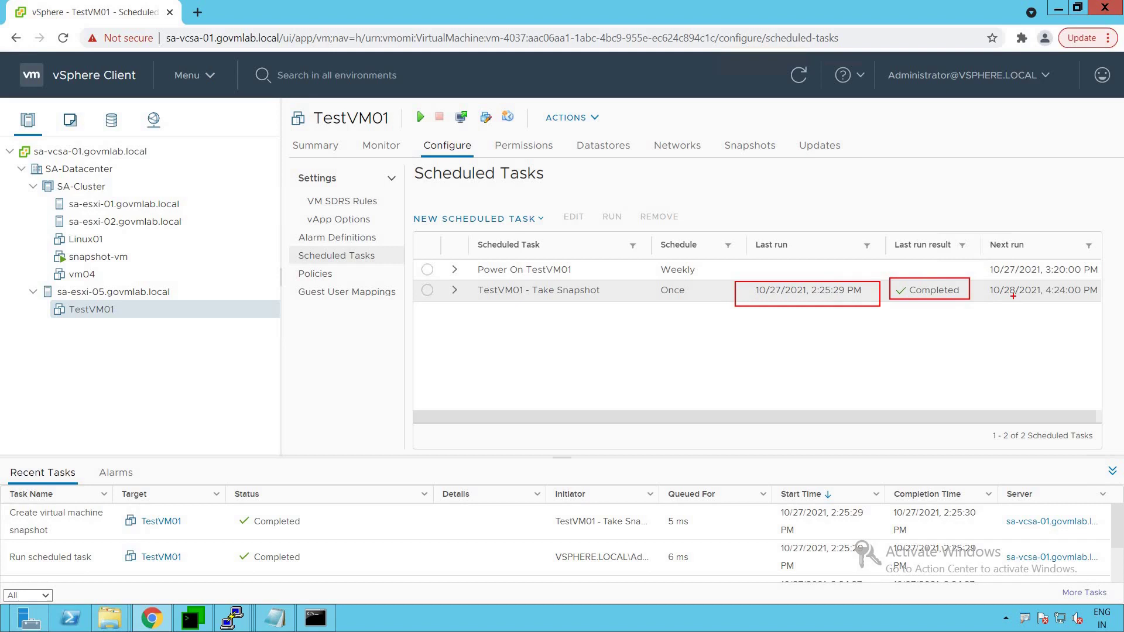
Step: Check the snapshots of TestVM01 in the snapshot manager and close it
right_click(139, 308)
mouse_move(187, 171)
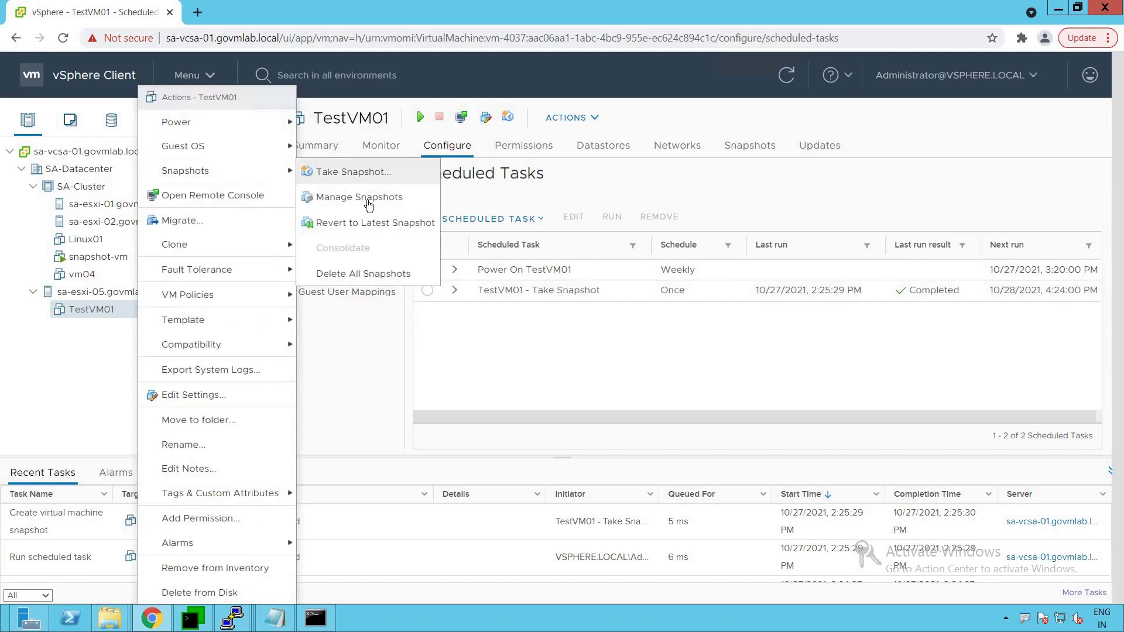
click(370, 197)
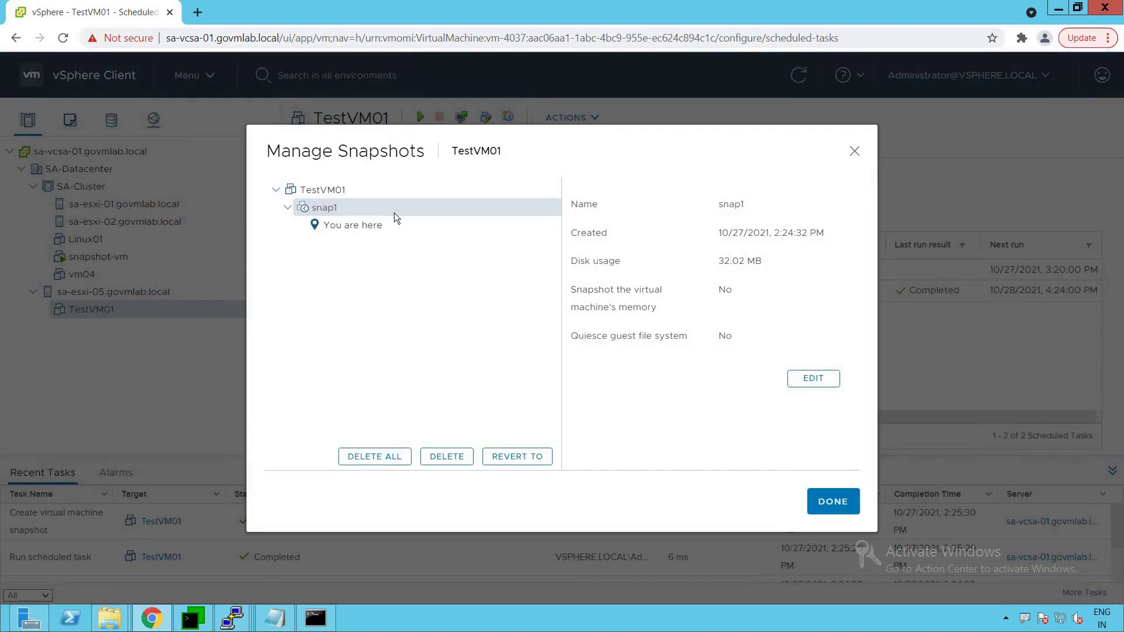
click(841, 504)
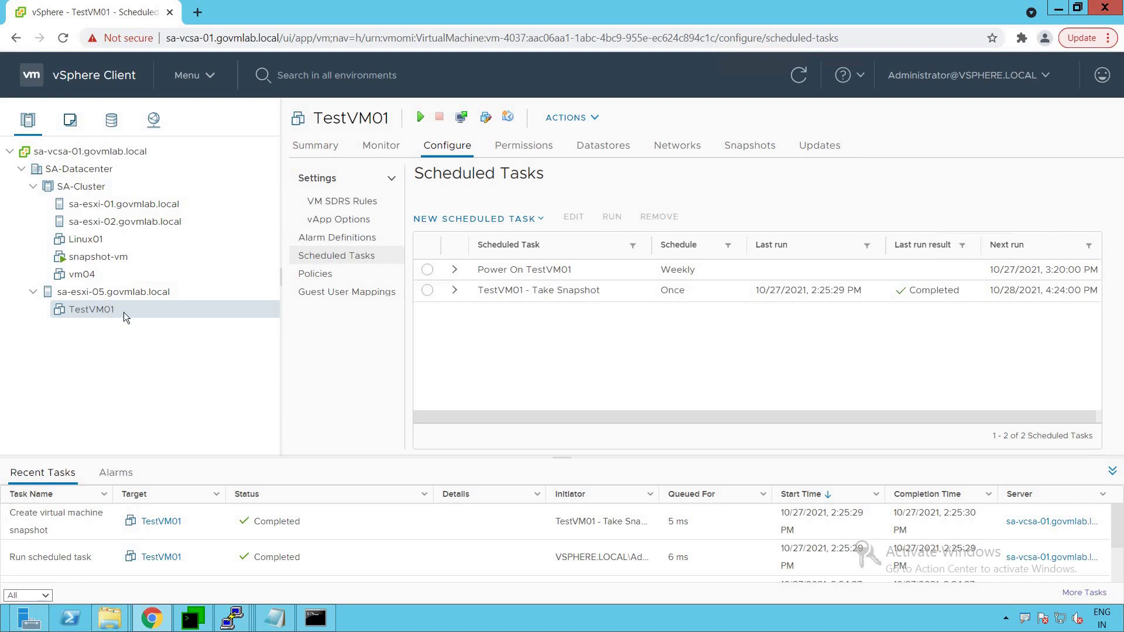
click(540, 221)
click(540, 221)
click(541, 222)
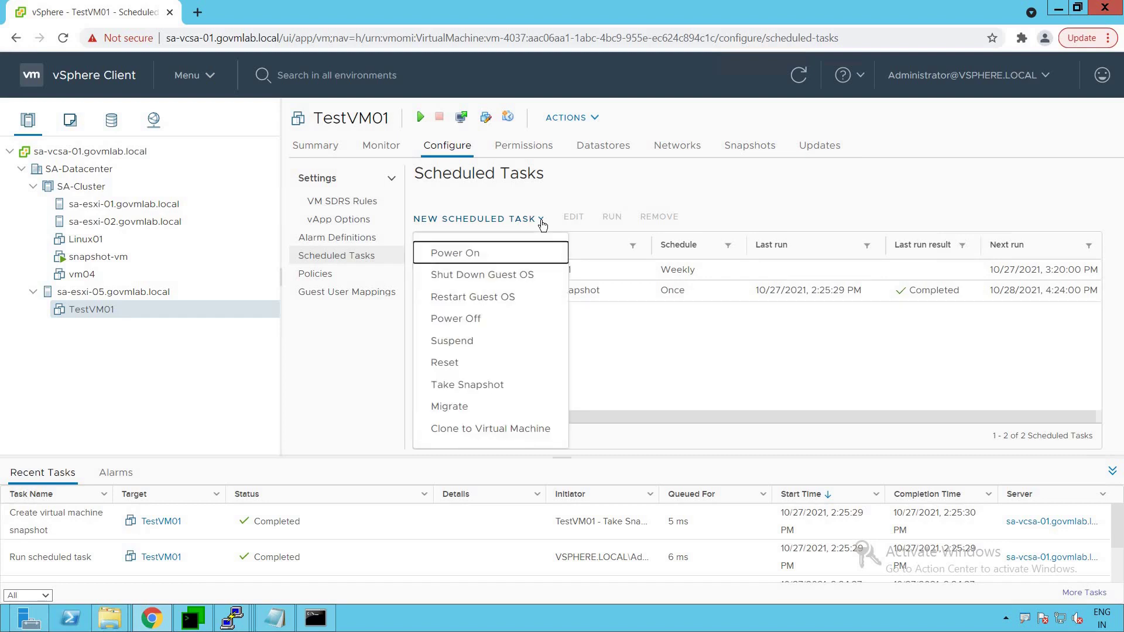
Step: Open the scheduled tasks of host sa-esxi-05.govmlab.local and start a new task that creates a virtual machine
click(106, 296)
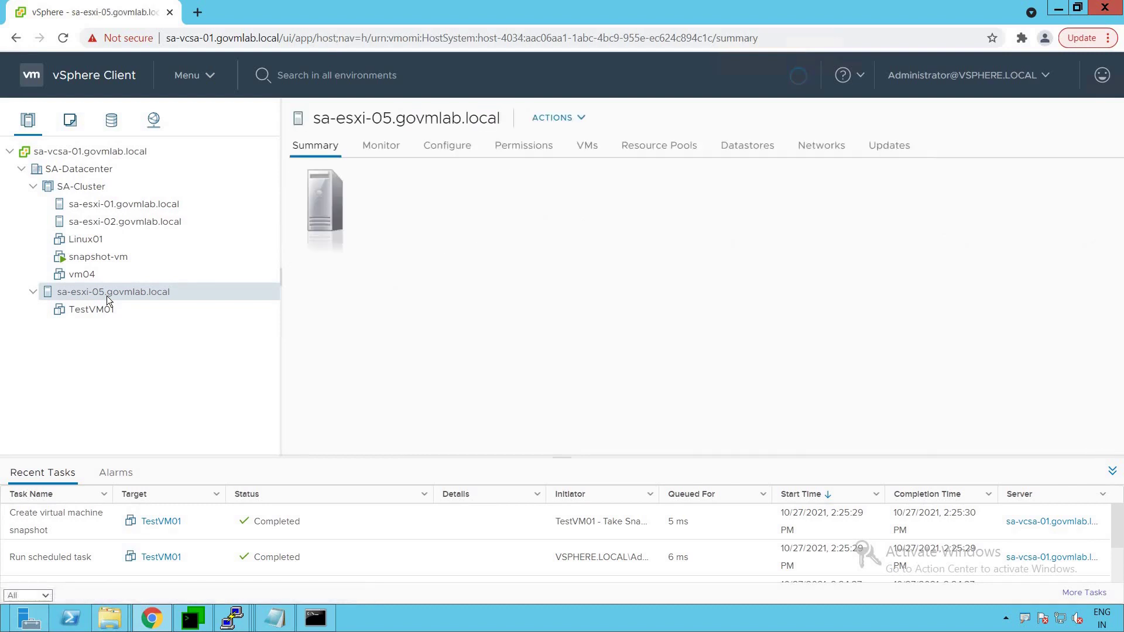
click(456, 153)
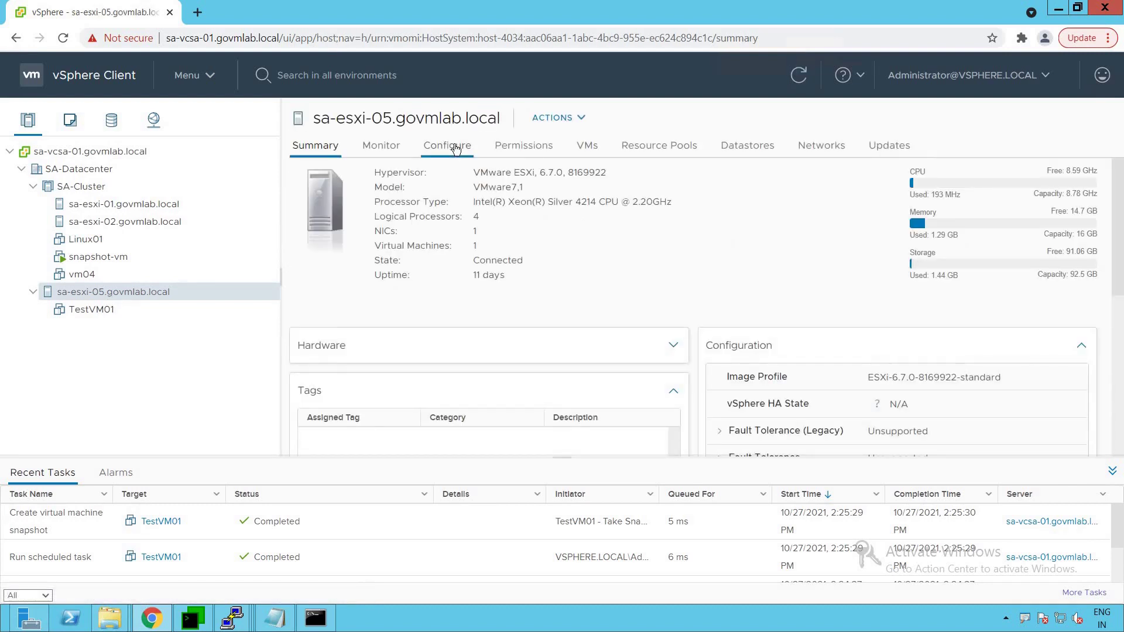
scroll(459, 375, down, 8)
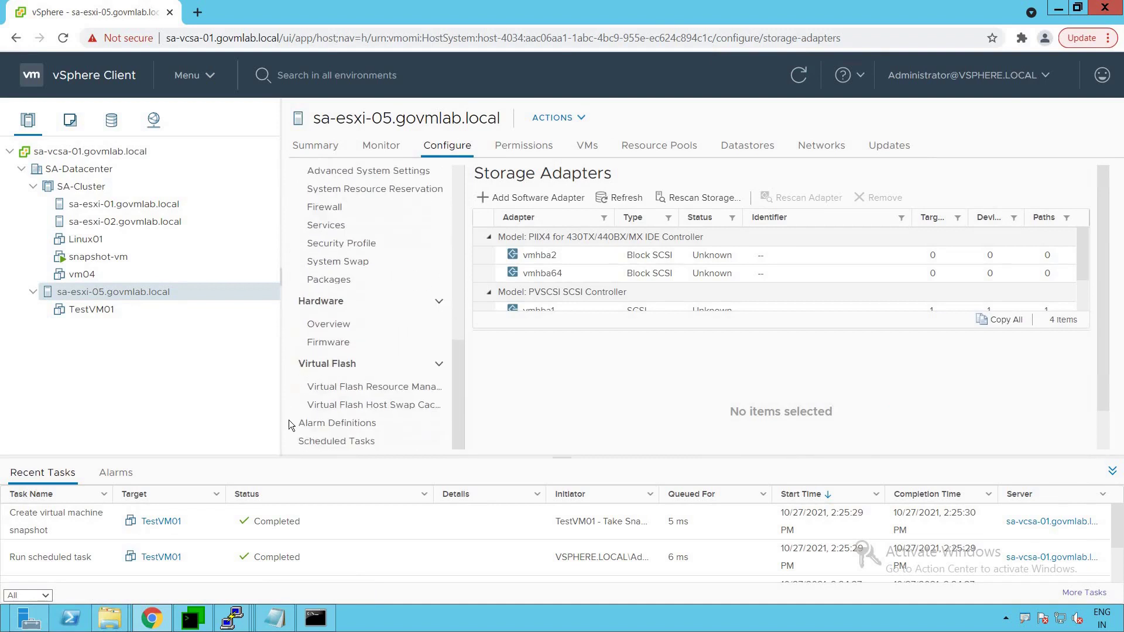
click(328, 440)
click(1113, 471)
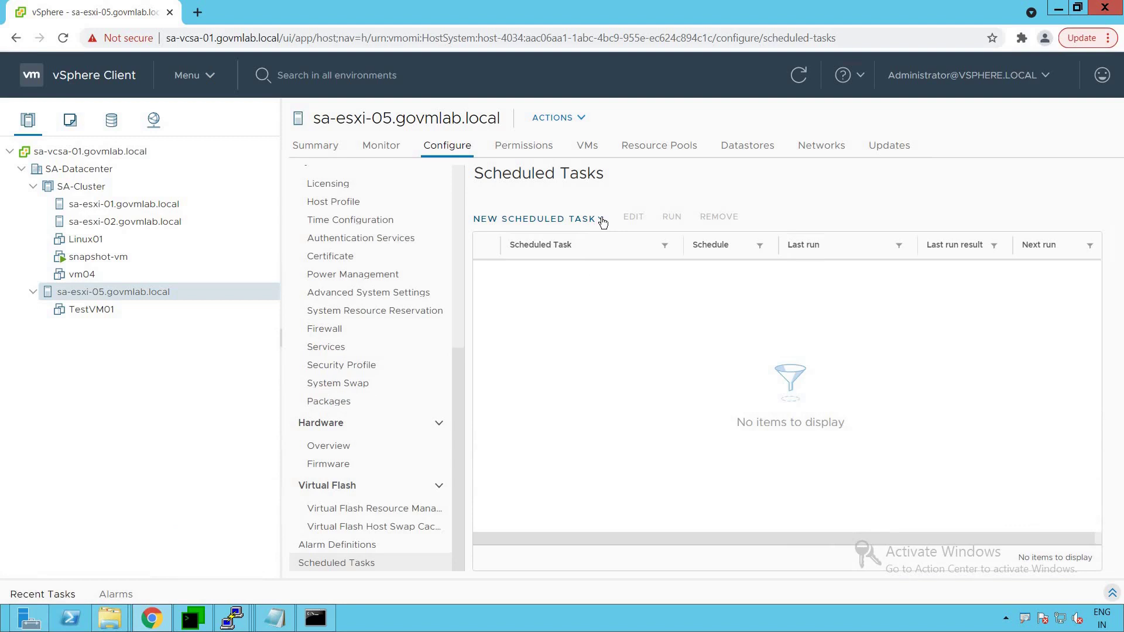
click(603, 223)
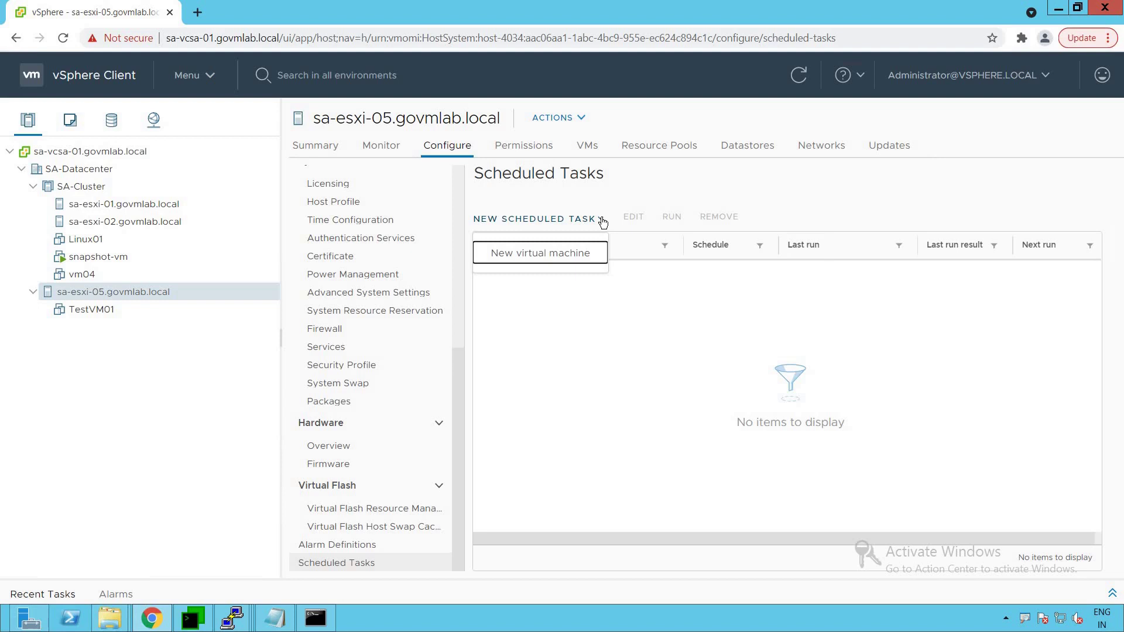
click(575, 253)
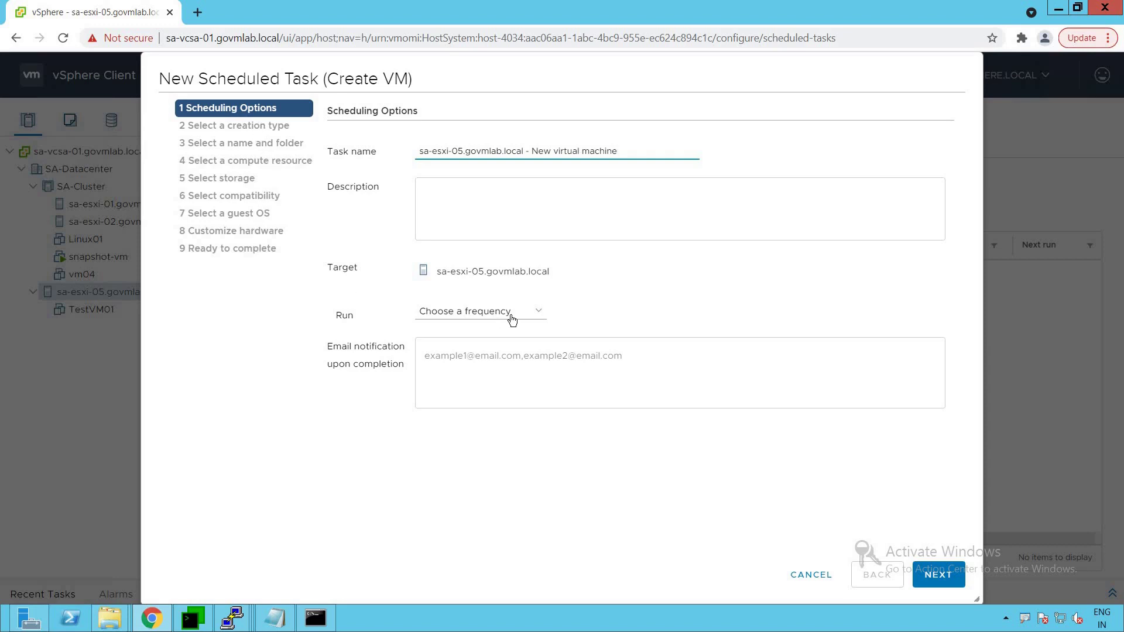
Step: Check the run frequencies offered for the scheduled virtual machine creation and cancel the new task
click(541, 318)
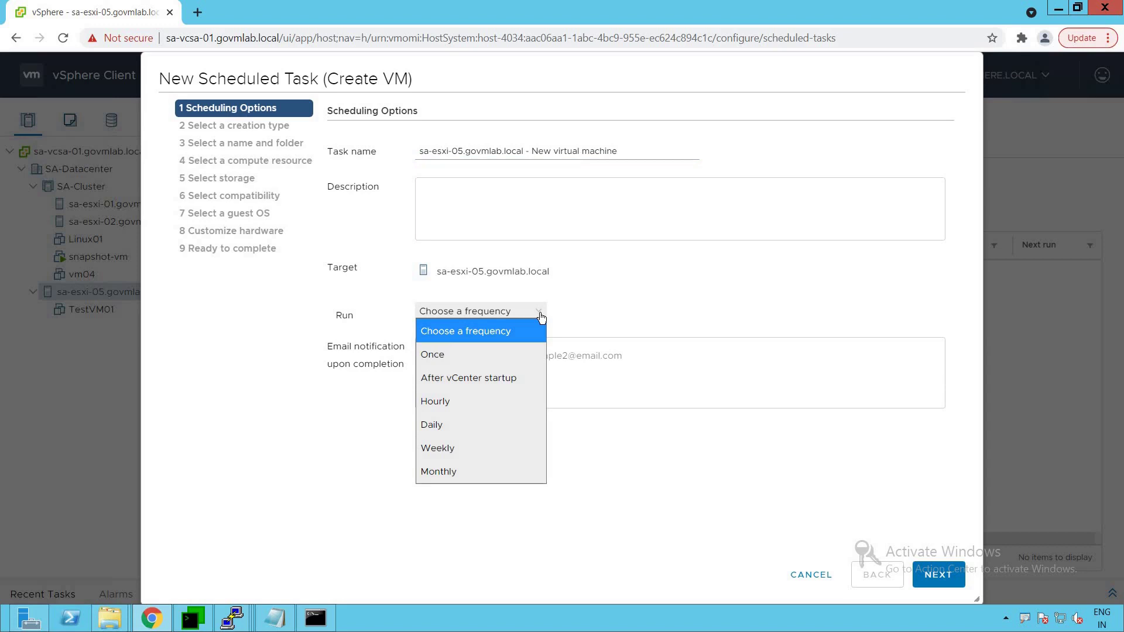
click(811, 575)
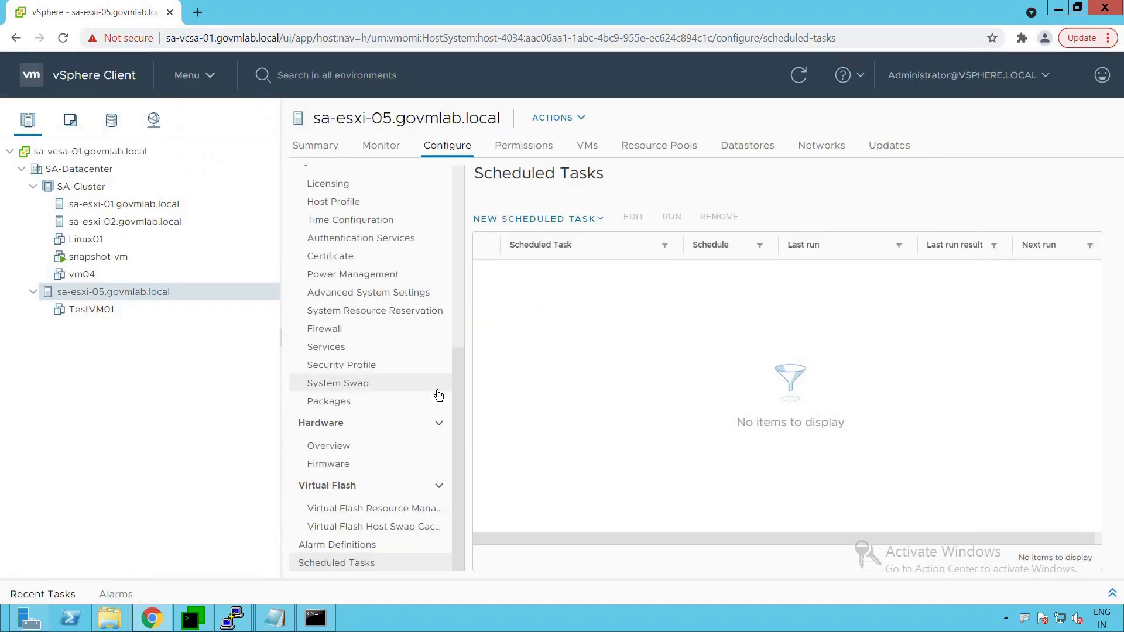
Step: Open the scheduled tasks of SA-Cluster, preview the scheduling options of a new Add Host task and cancel it
click(92, 189)
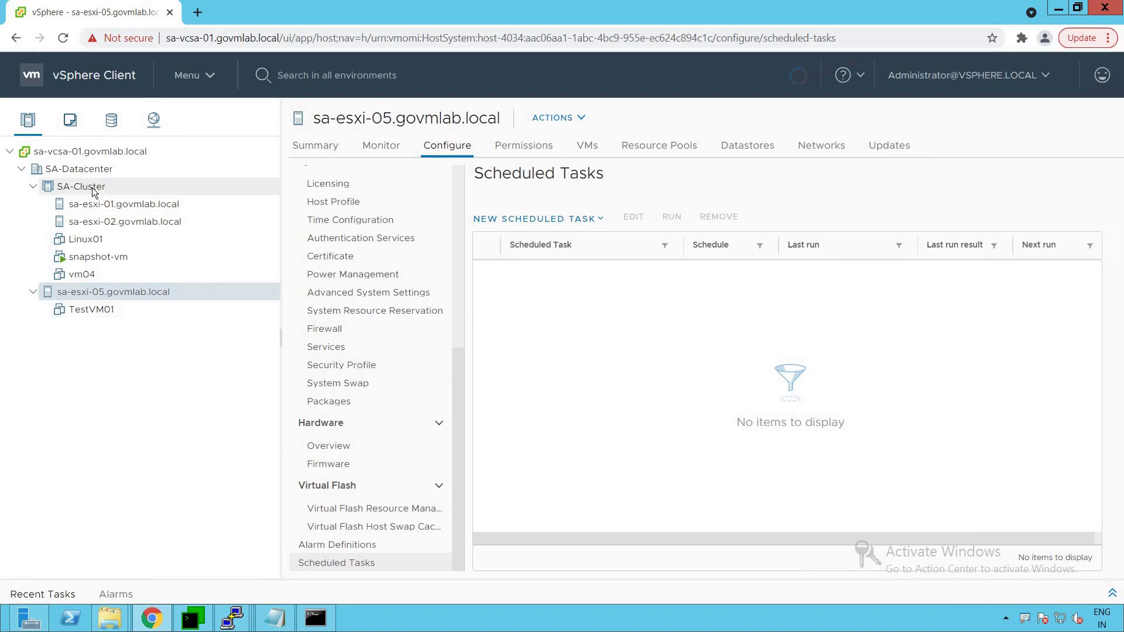
click(440, 149)
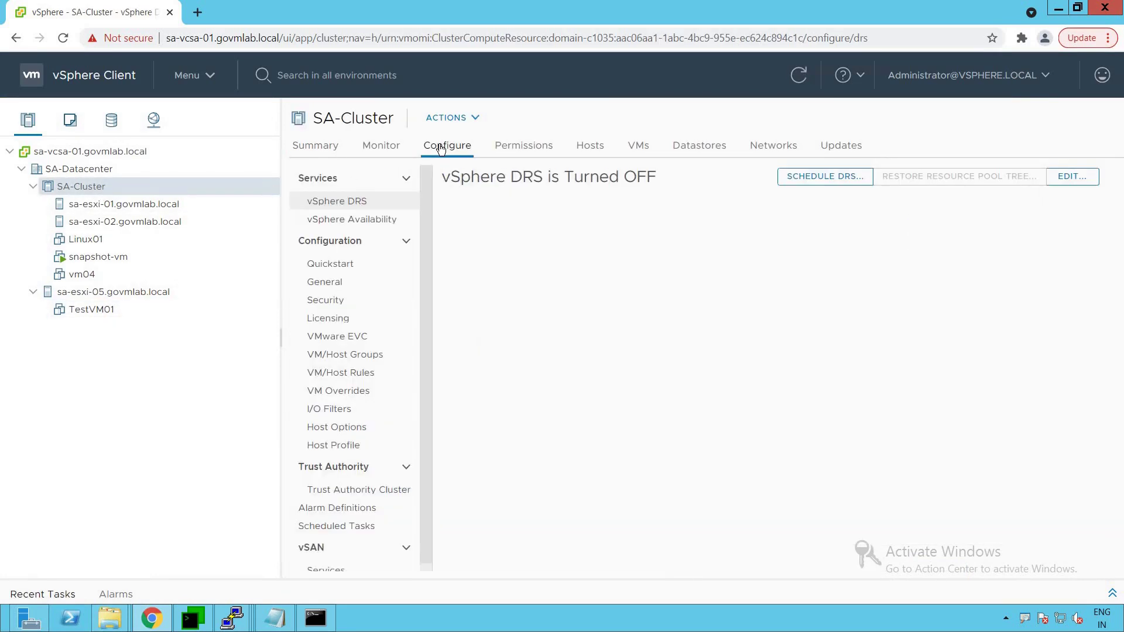
click(340, 526)
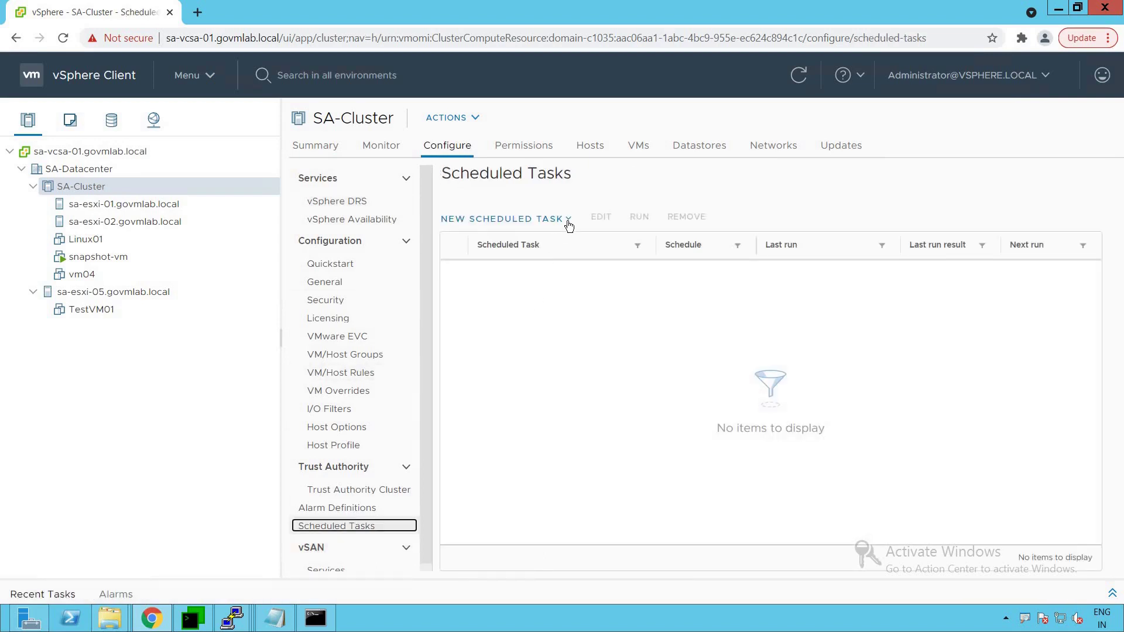
click(572, 222)
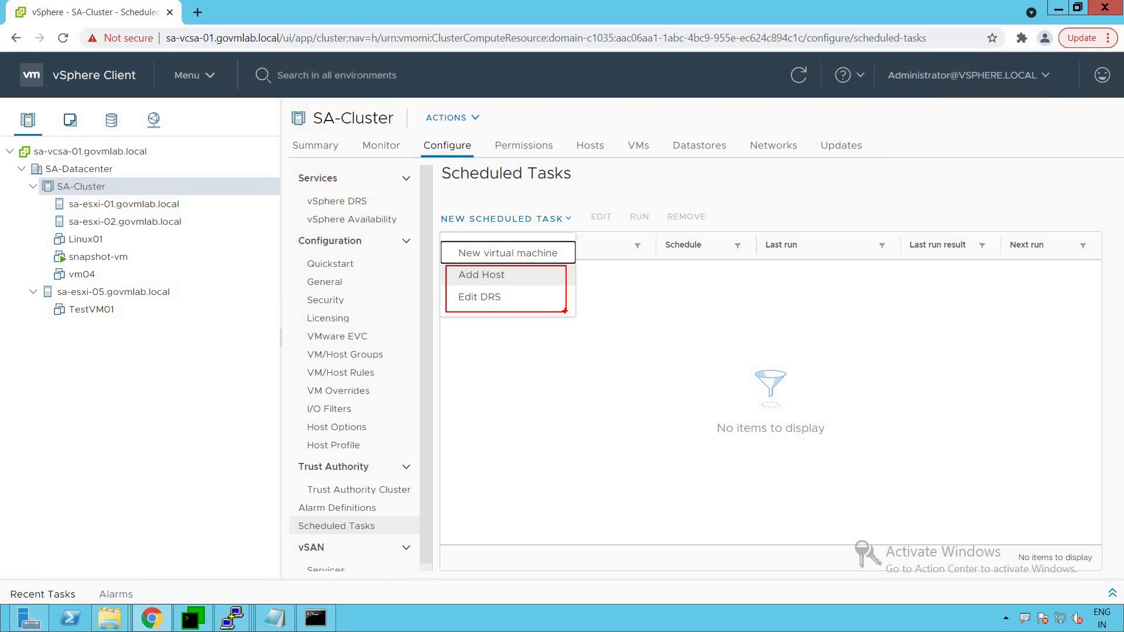
click(497, 276)
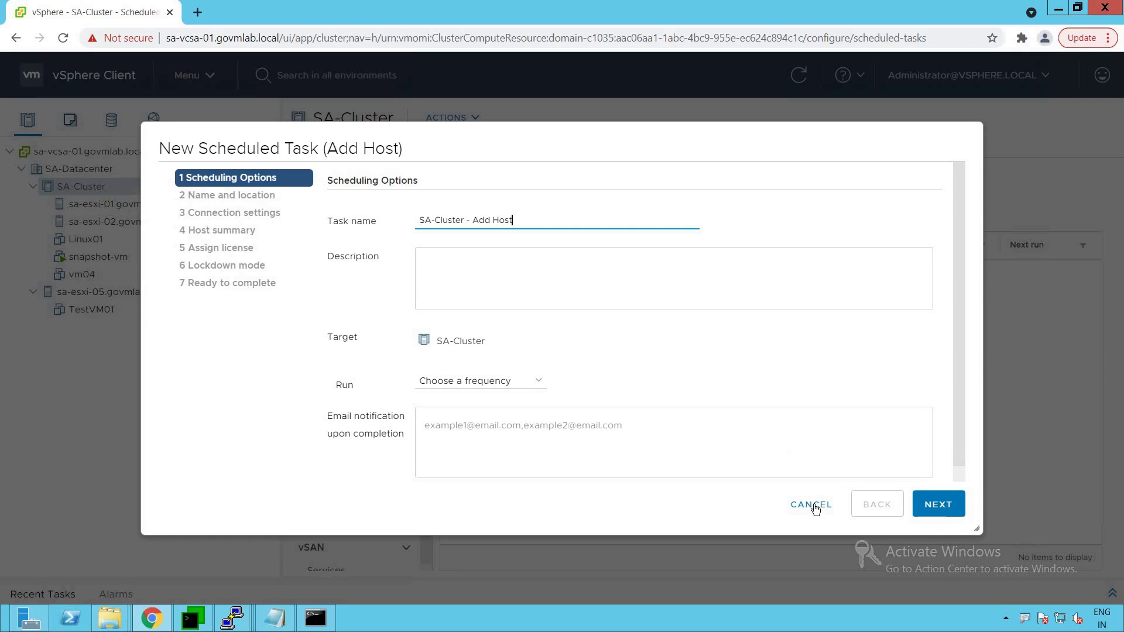
key(Escape)
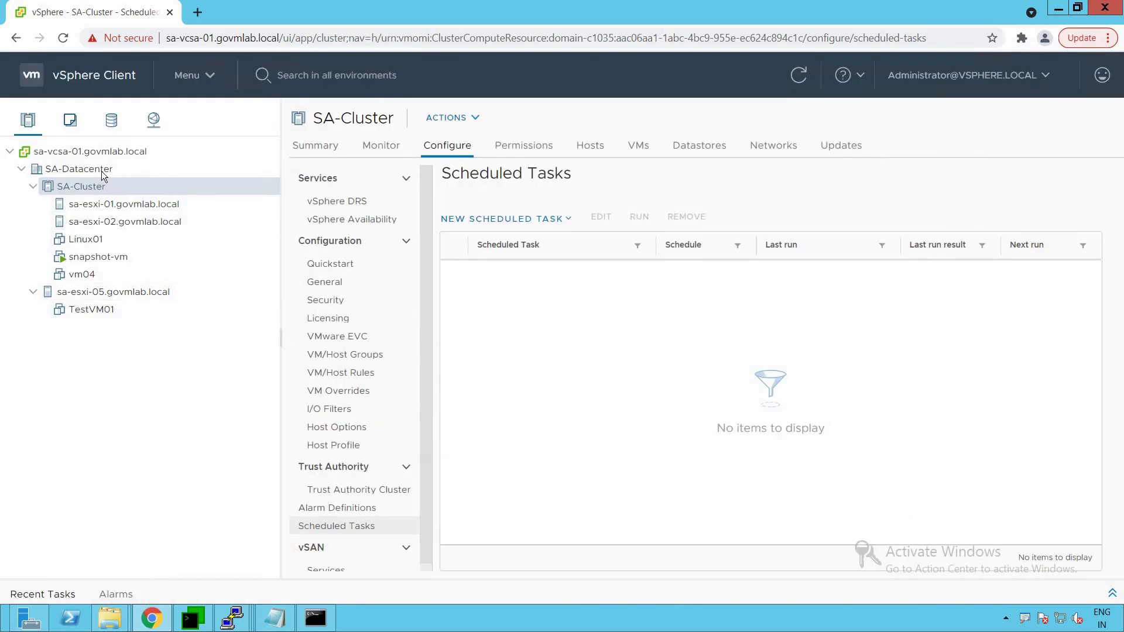
Step: Open the scheduled tasks of SA-Datacenter and check which task types can be scheduled there
click(100, 170)
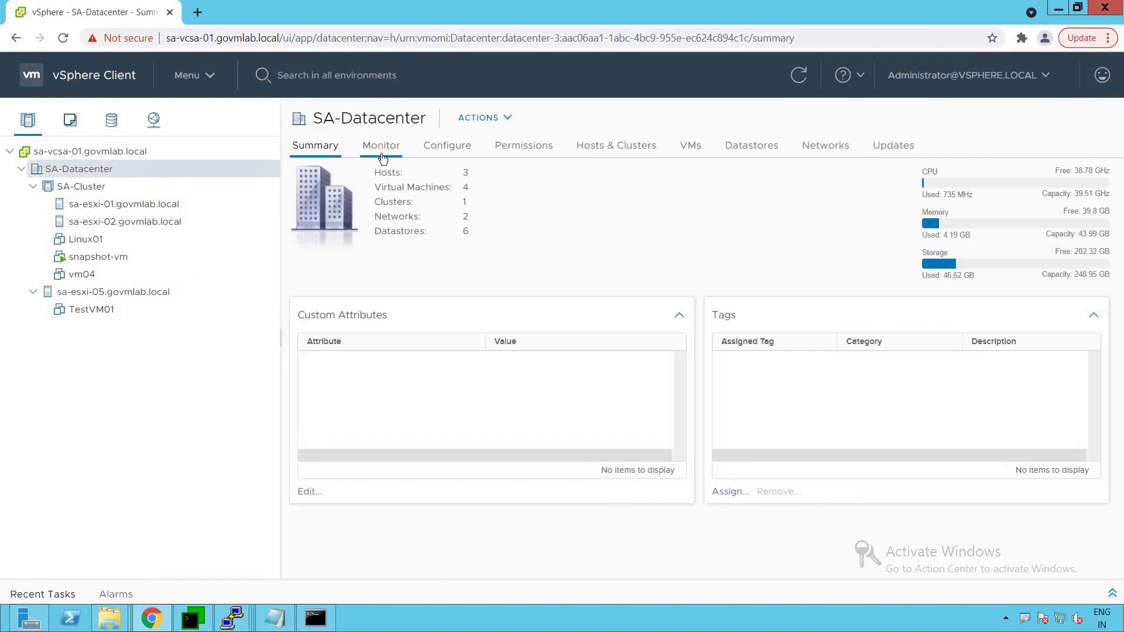
click(450, 156)
click(341, 195)
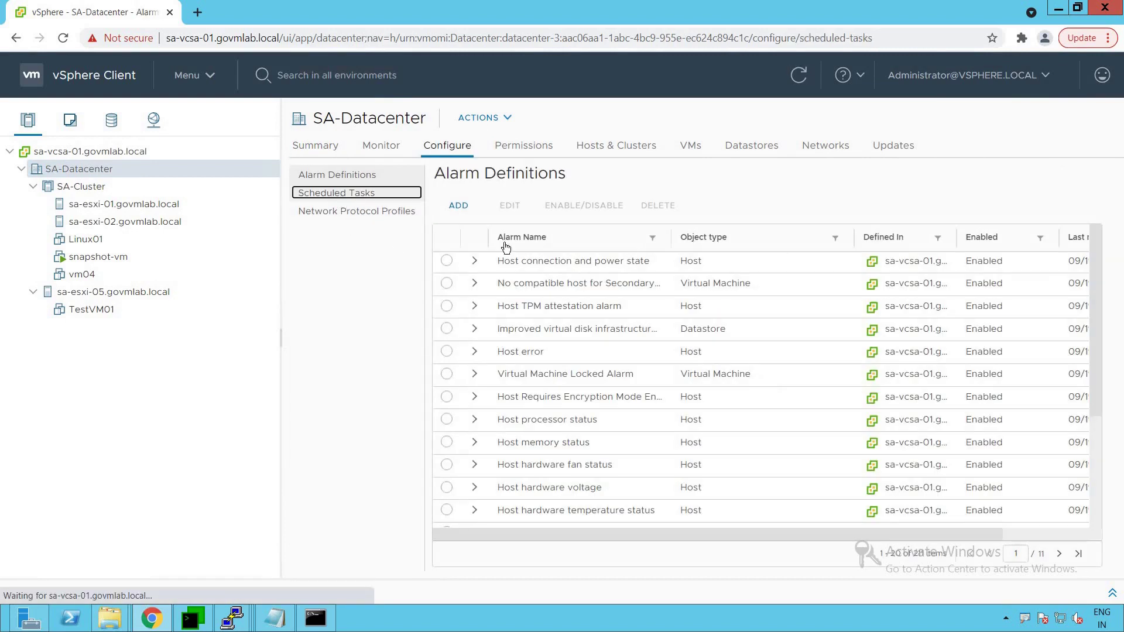
click(561, 219)
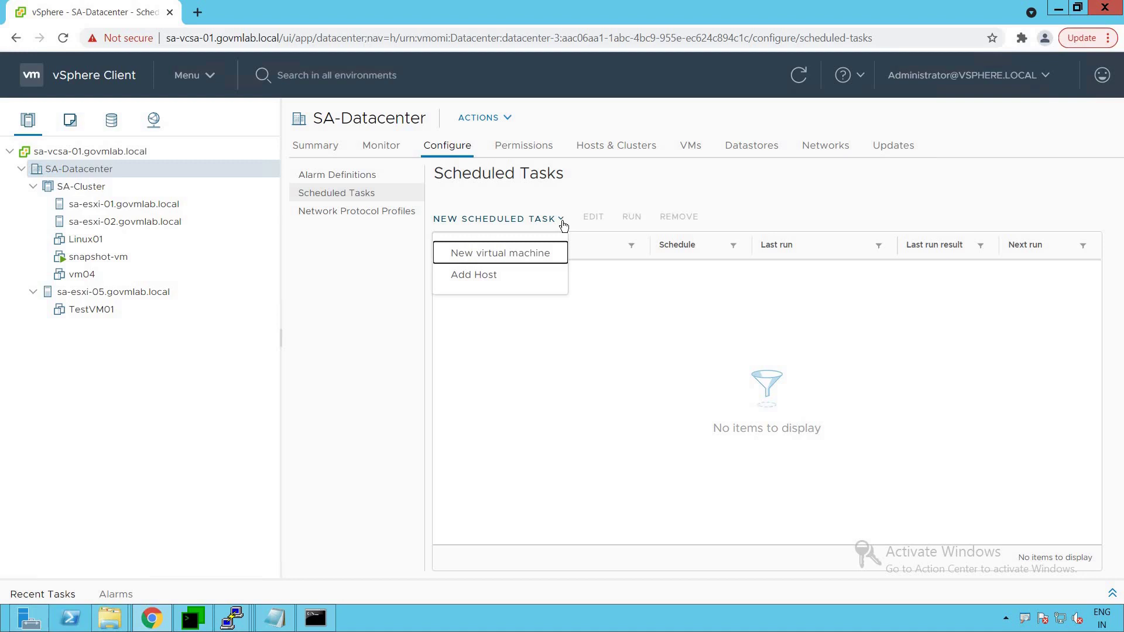
click(532, 315)
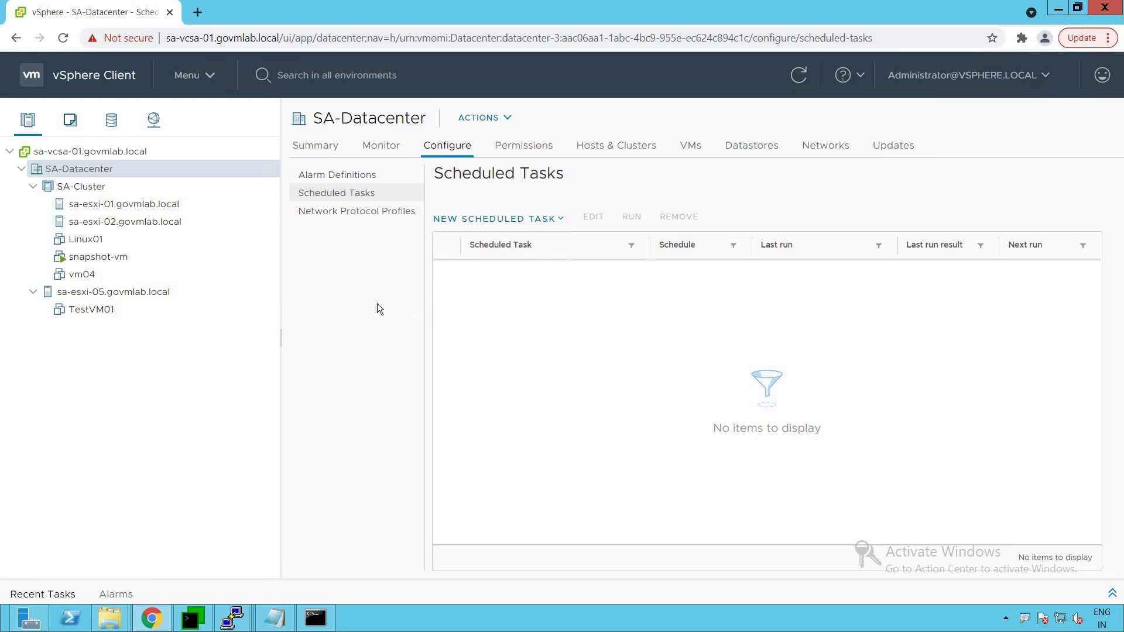
Step: Open the scheduled tasks of vCenter Server sa-vcsa-01.govmlab.local and select the "Power On TestVM01" task
click(132, 152)
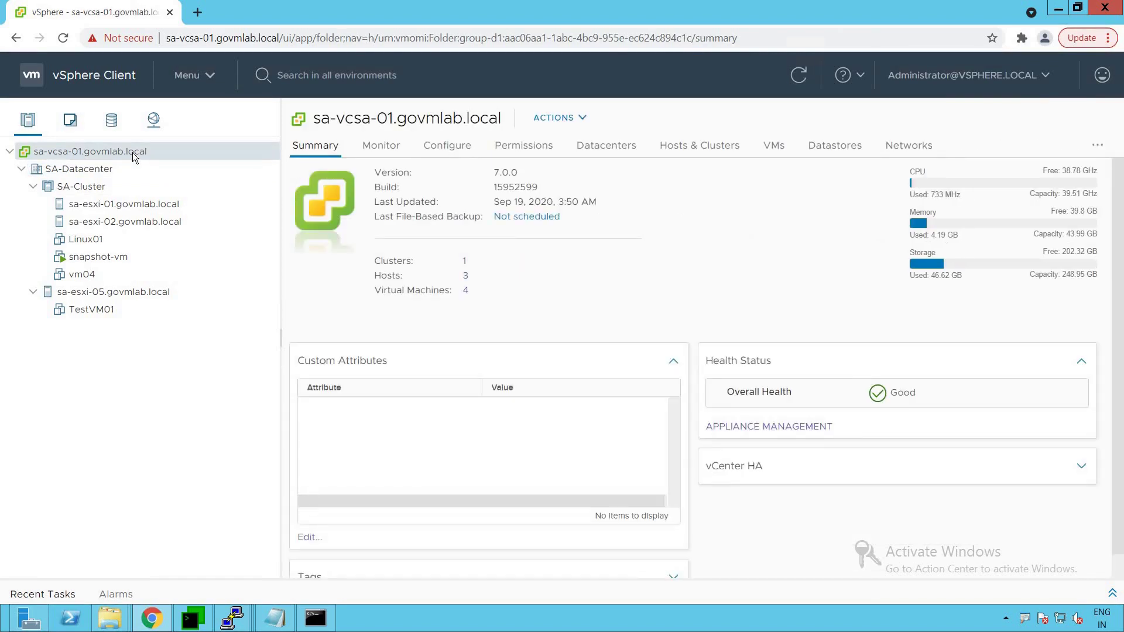
click(449, 149)
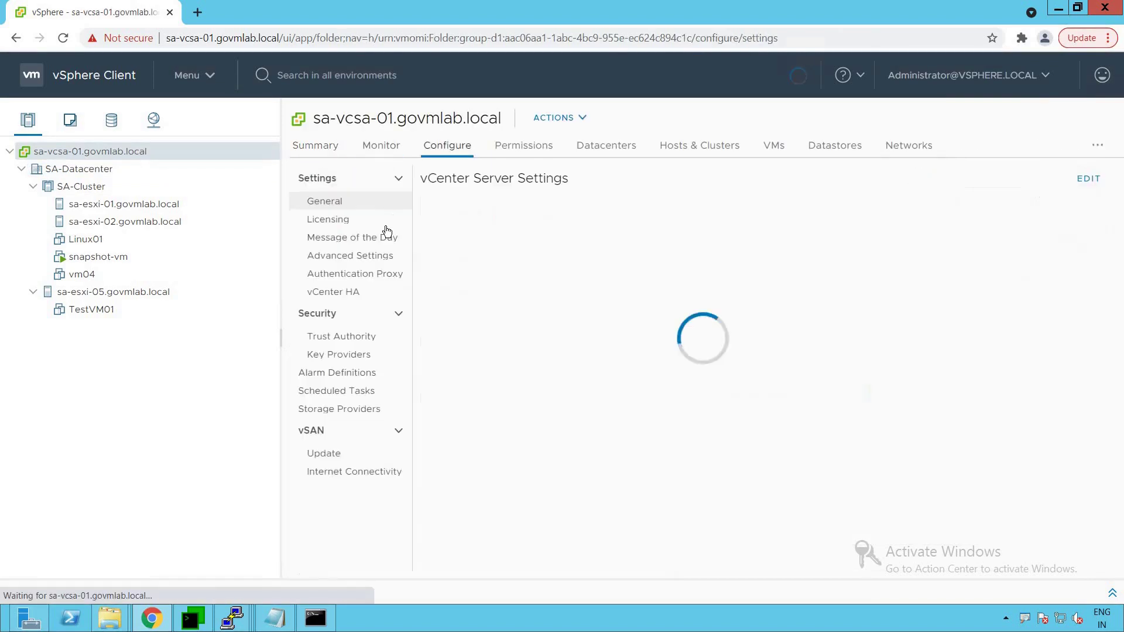
click(344, 392)
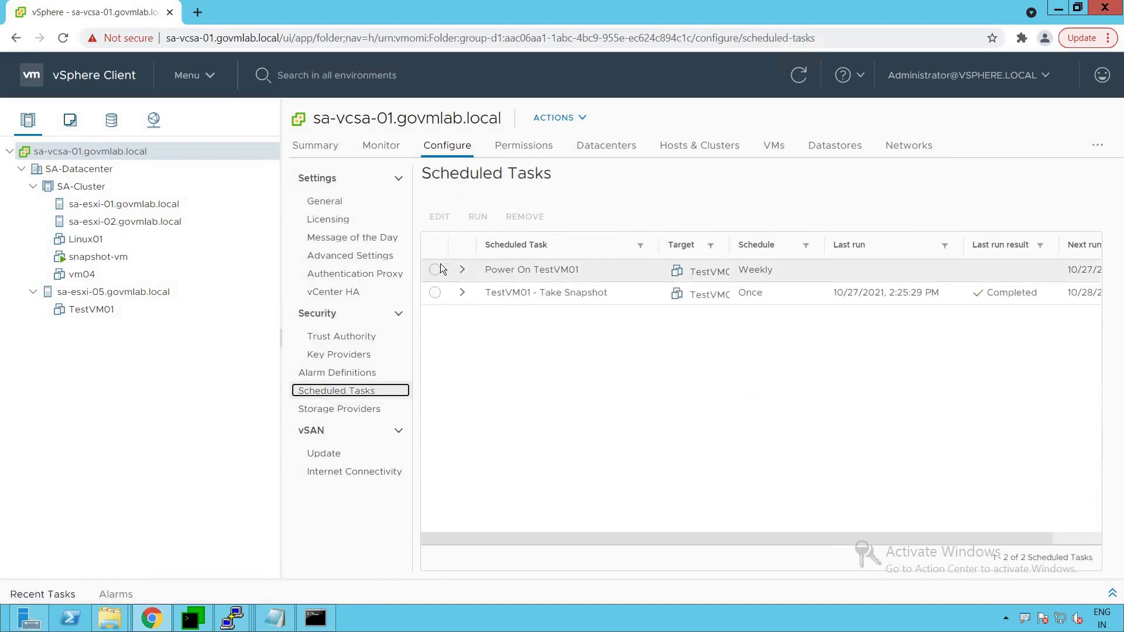
click(439, 269)
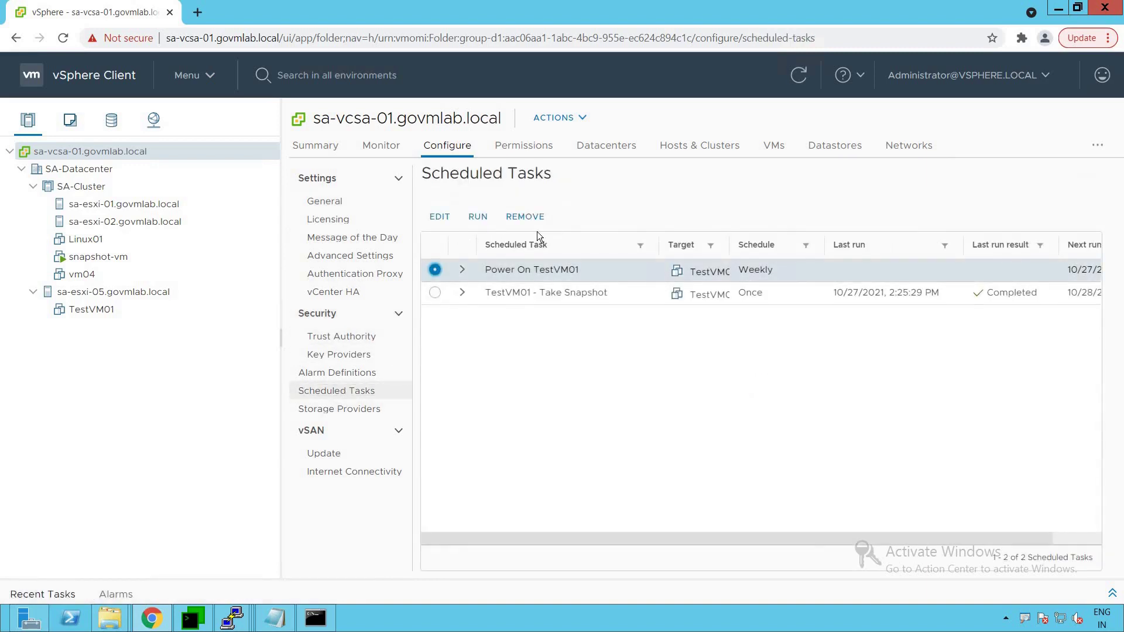